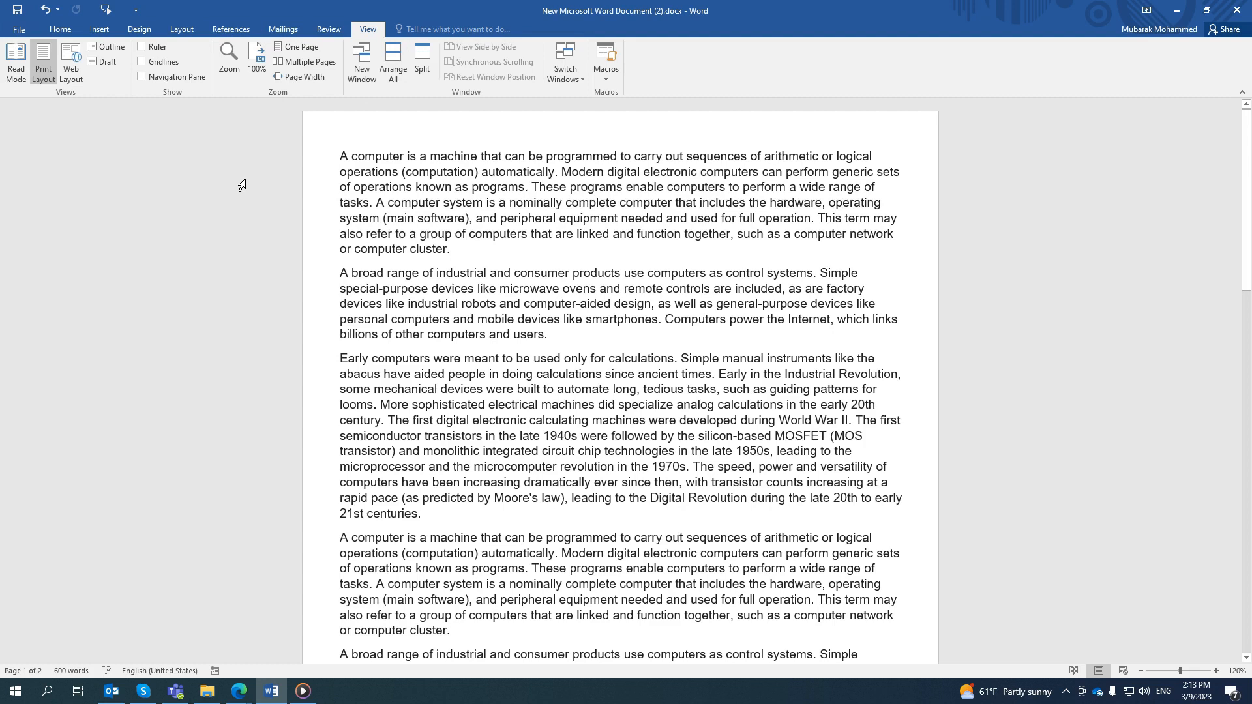
# - Enable the Developer tab in the ribbon customization options
pyautogui.click(136, 9)
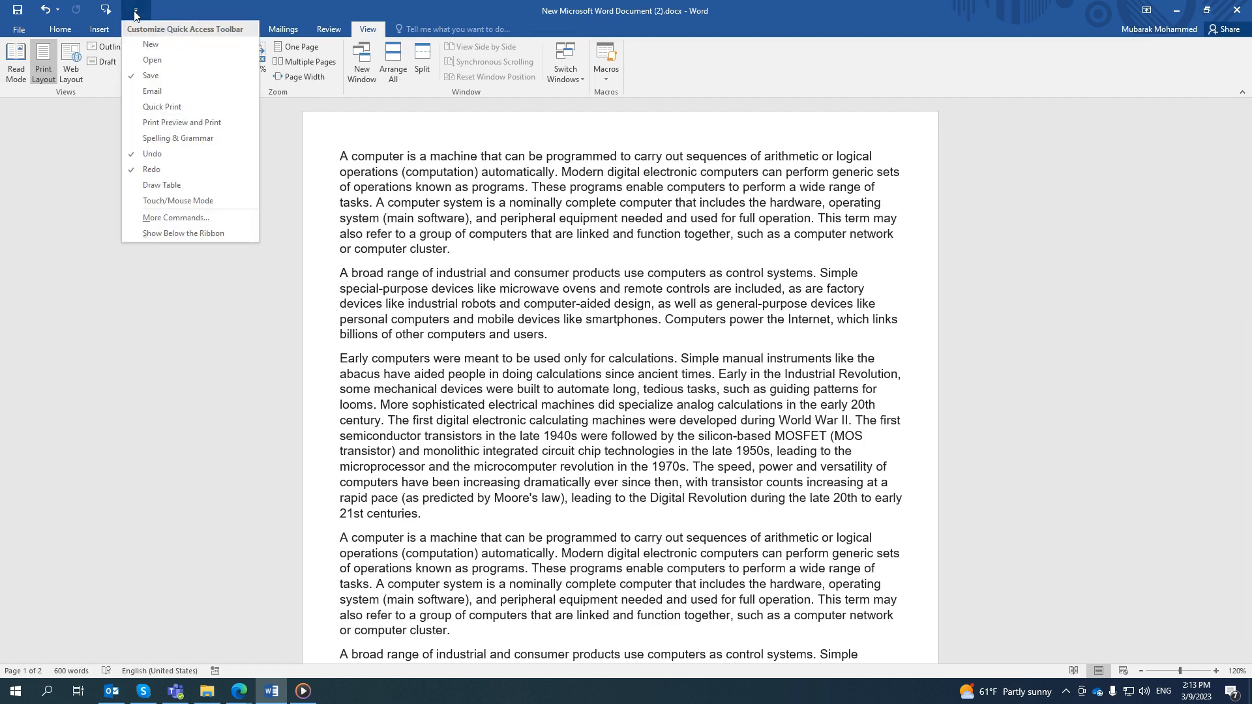
pyautogui.click(183, 219)
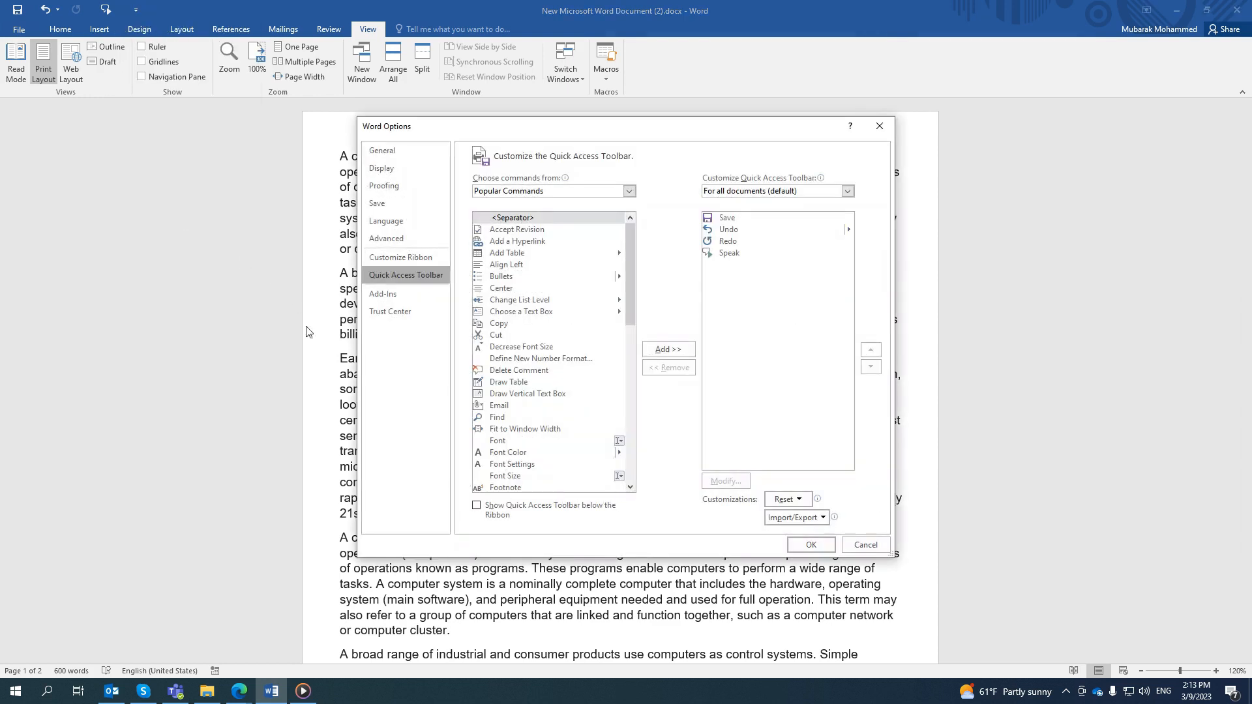
pyautogui.click(413, 257)
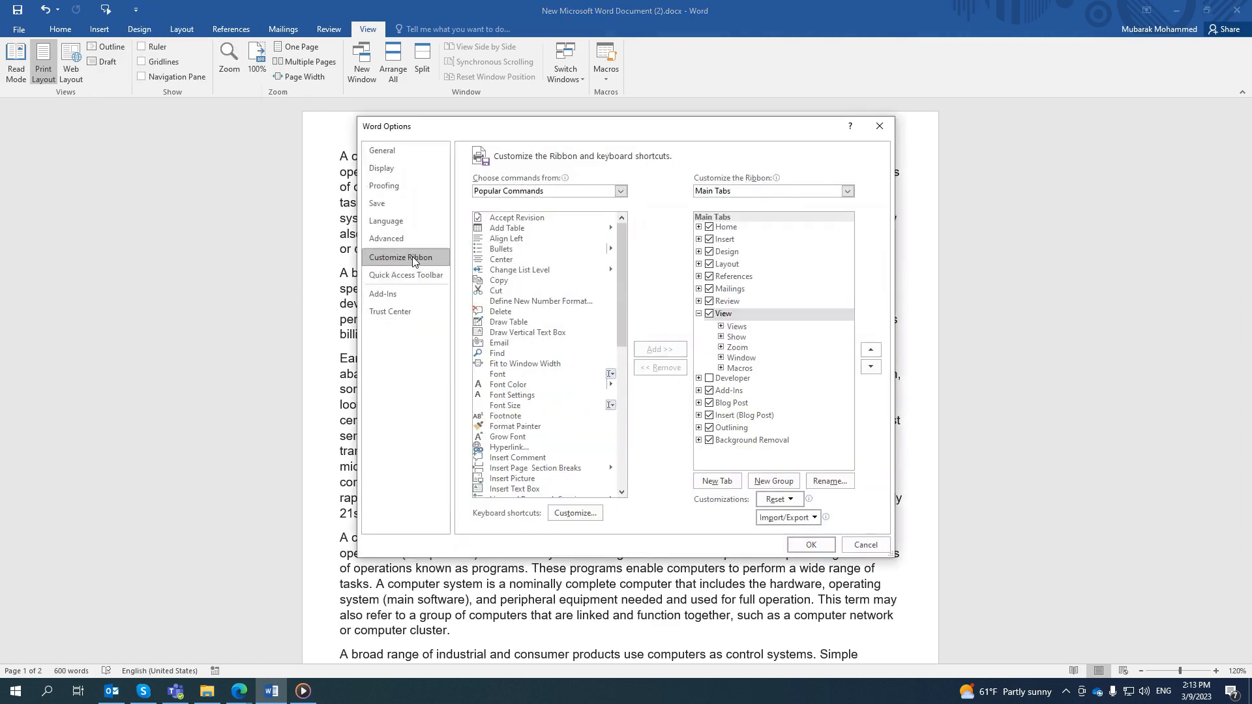
pyautogui.click(710, 380)
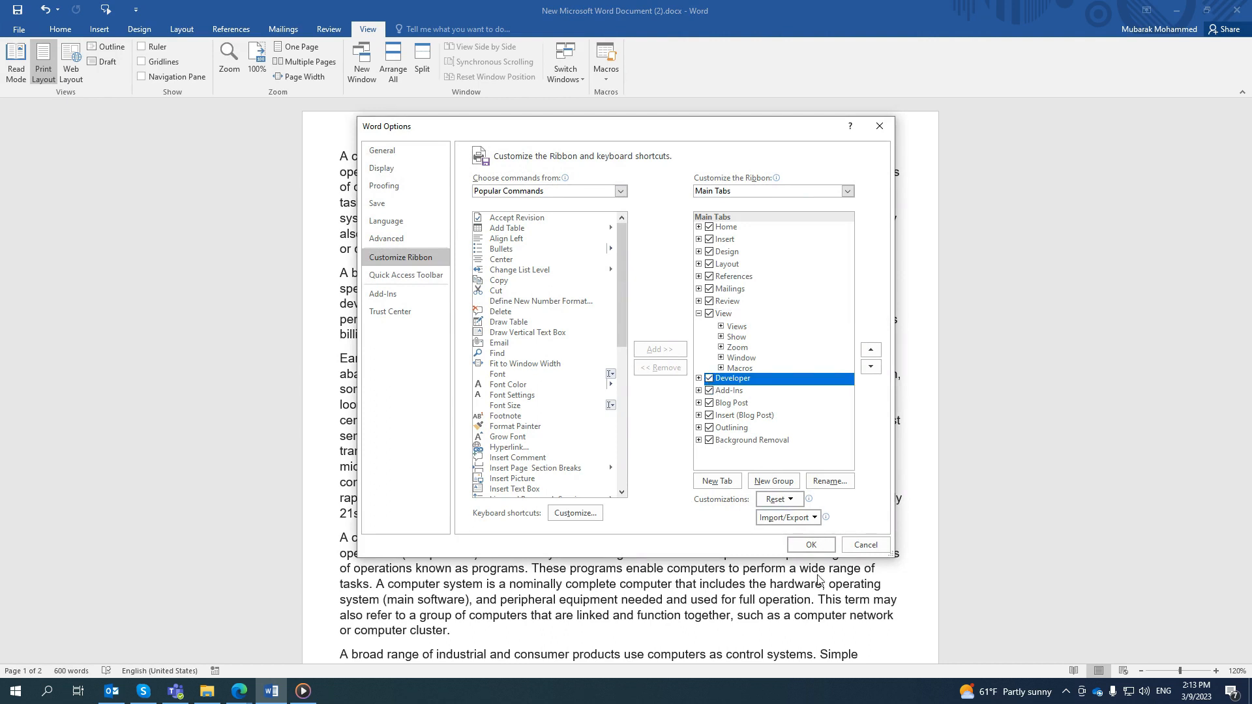
pyautogui.click(812, 547)
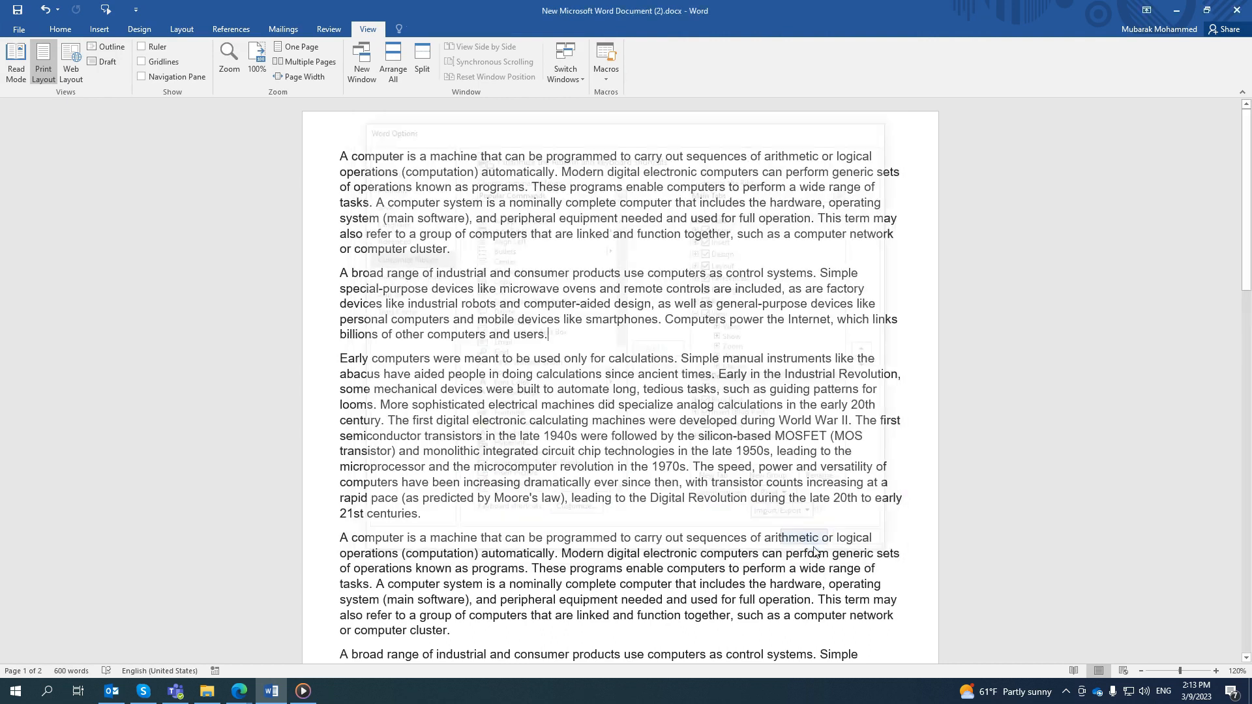
# - Set up a new macro recording and enter the document author's first name as the macro name
pyautogui.click(60, 30)
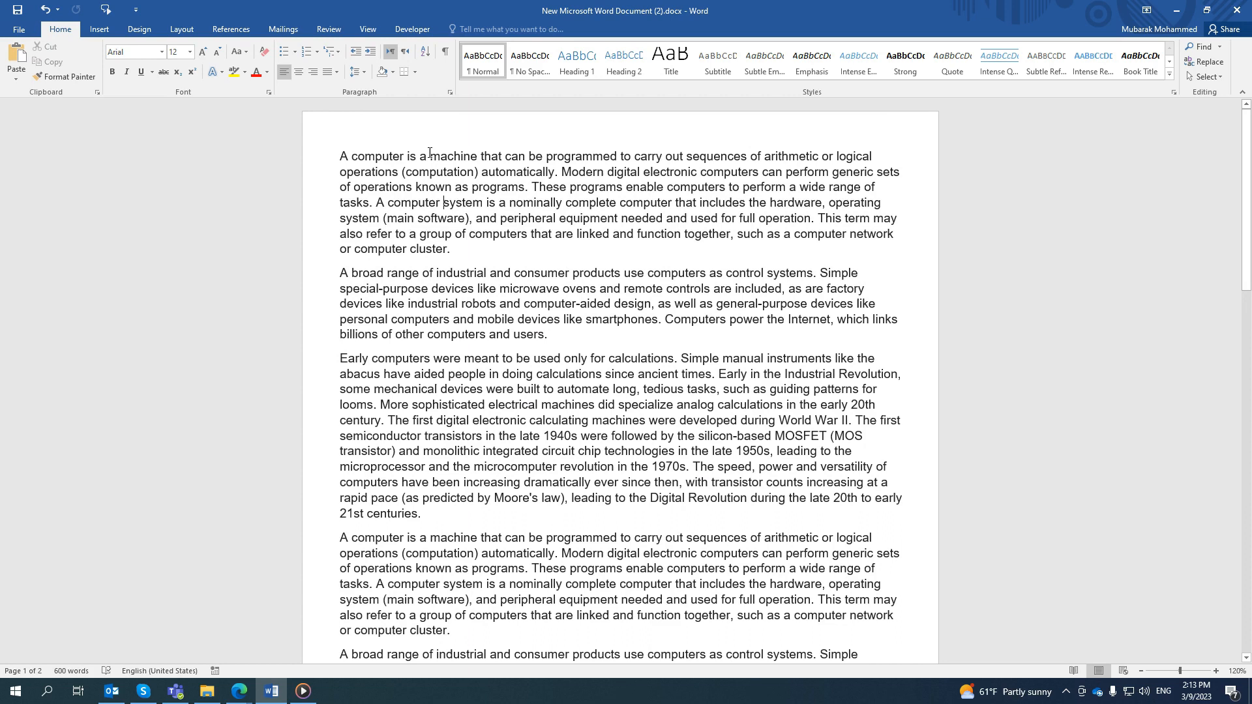
pyautogui.click(367, 30)
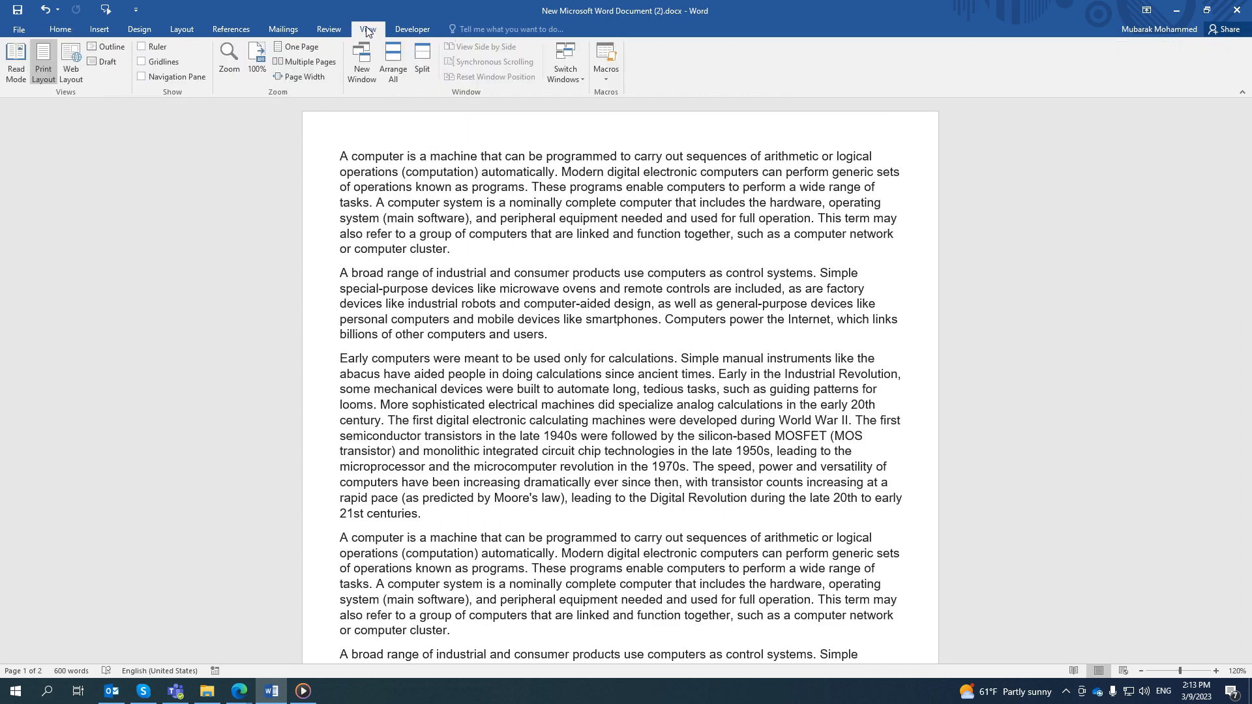
pyautogui.click(605, 79)
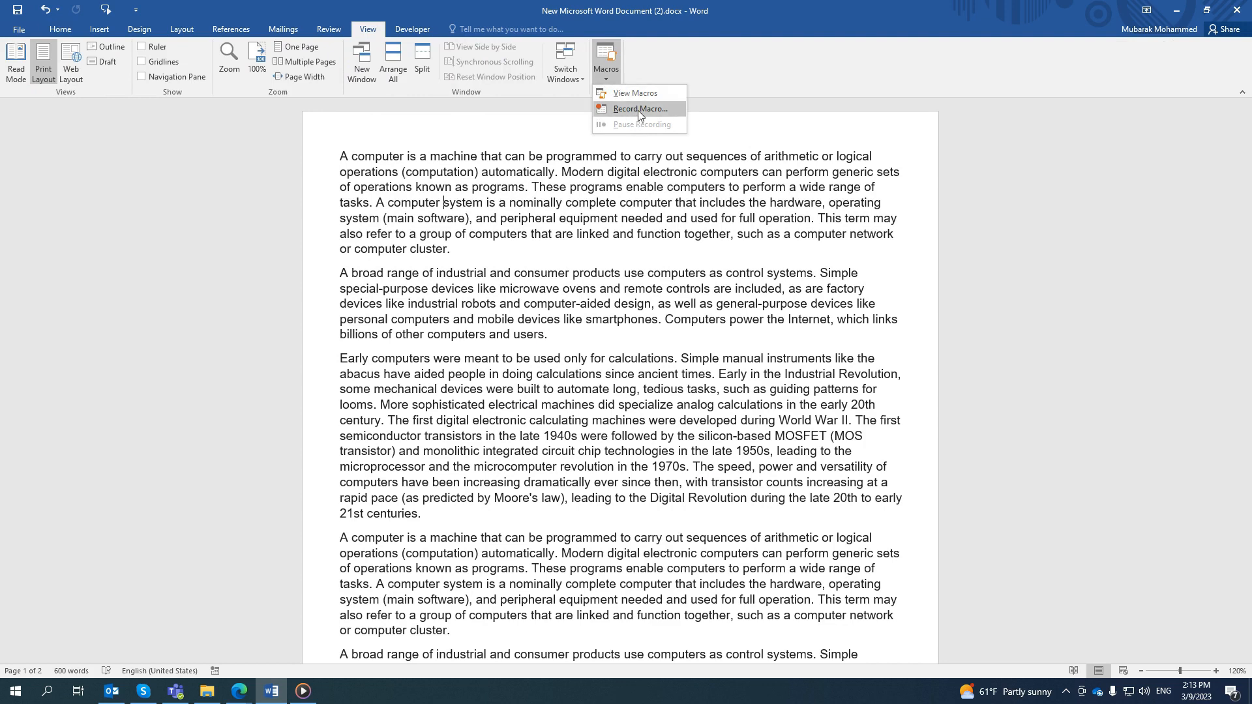
pyautogui.click(639, 109)
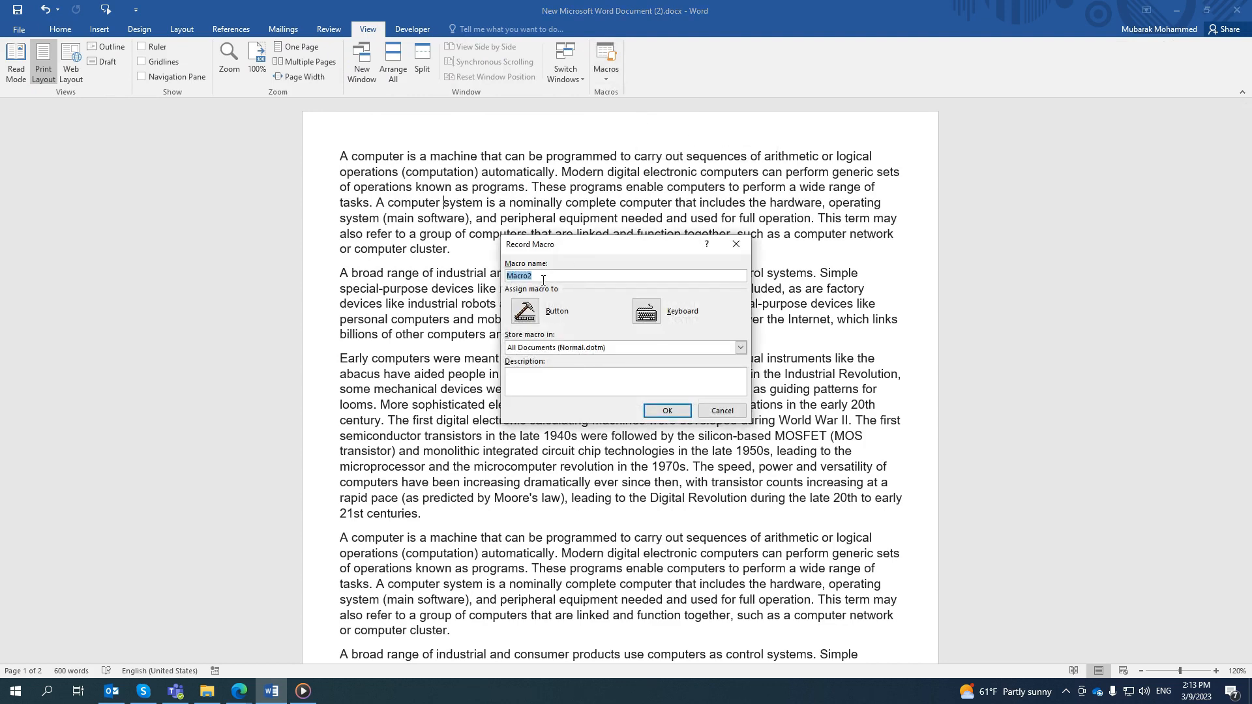
pyautogui.write('Mubarak')
# - Assign the keyboard shortcut Ctrl+2 to the new macro and start recording
pyautogui.click(646, 313)
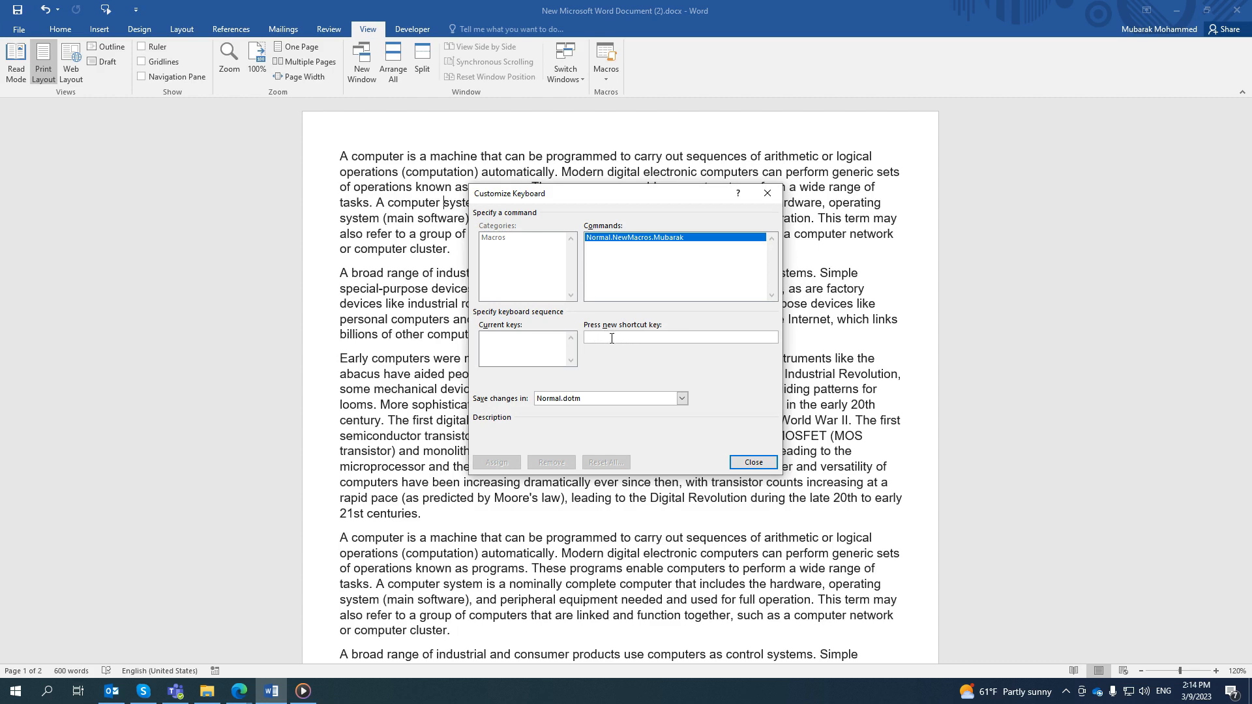
pyautogui.hotkey('ctrl', '2')
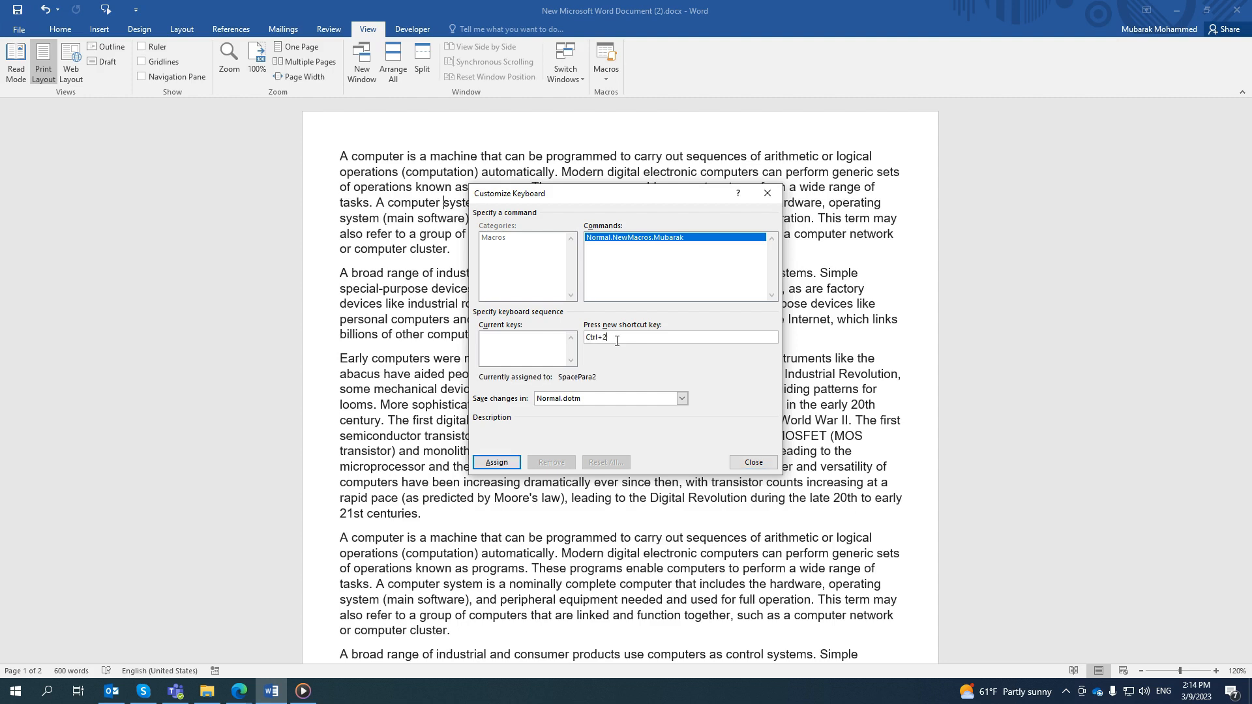
pyautogui.click(498, 463)
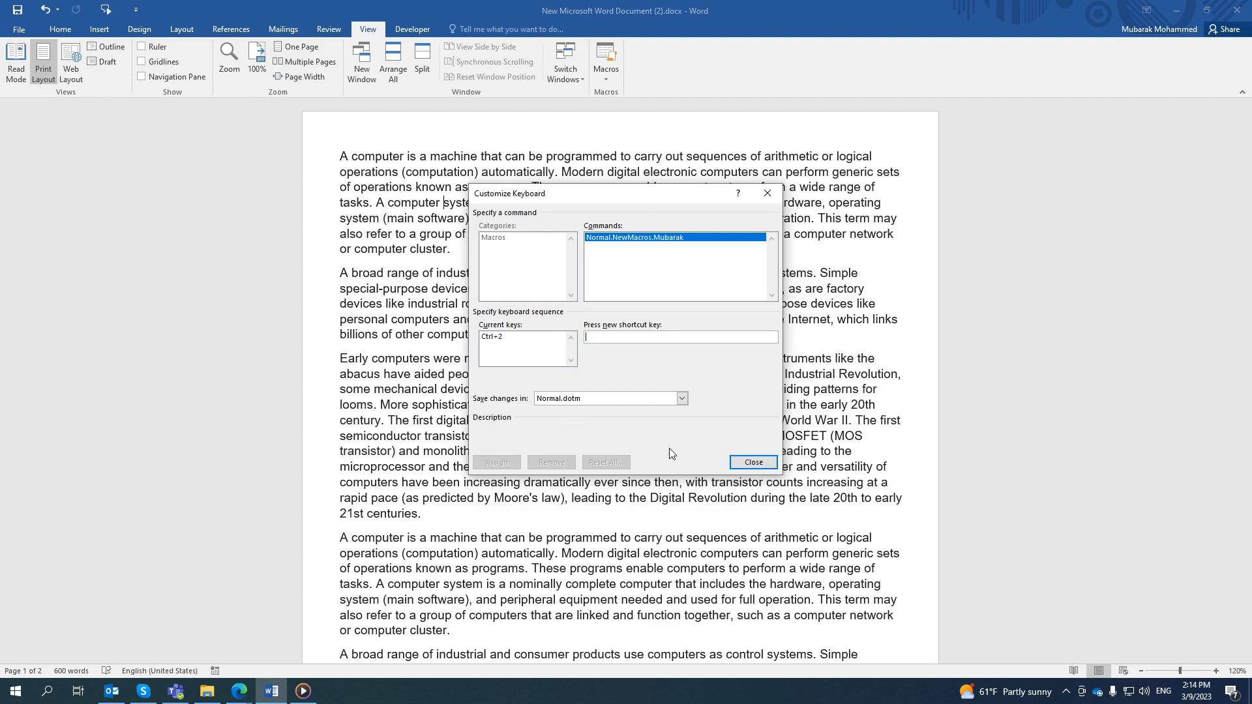
pyautogui.click(729, 462)
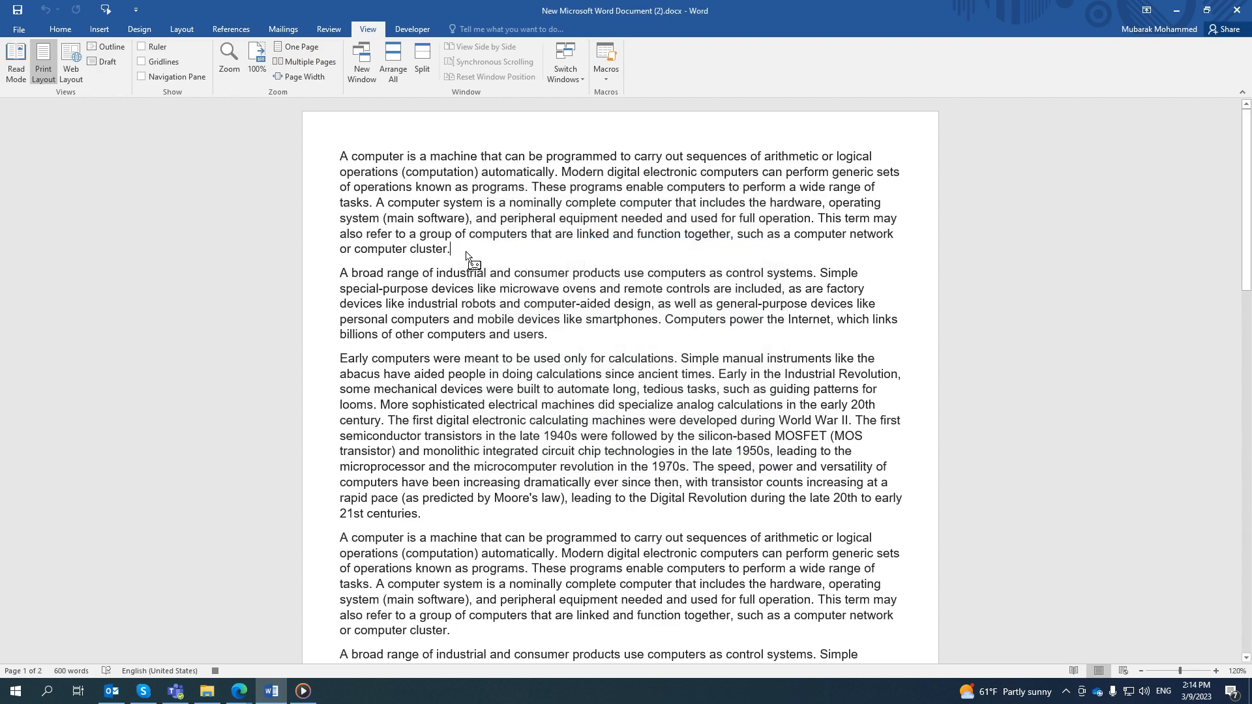
# - Record inserting three blank lines and a separator line of repeated +* characters below the first paragraph, and stop the recording
pyautogui.press('Return')
pyautogui.press('Return')
pyautogui.press('Return')
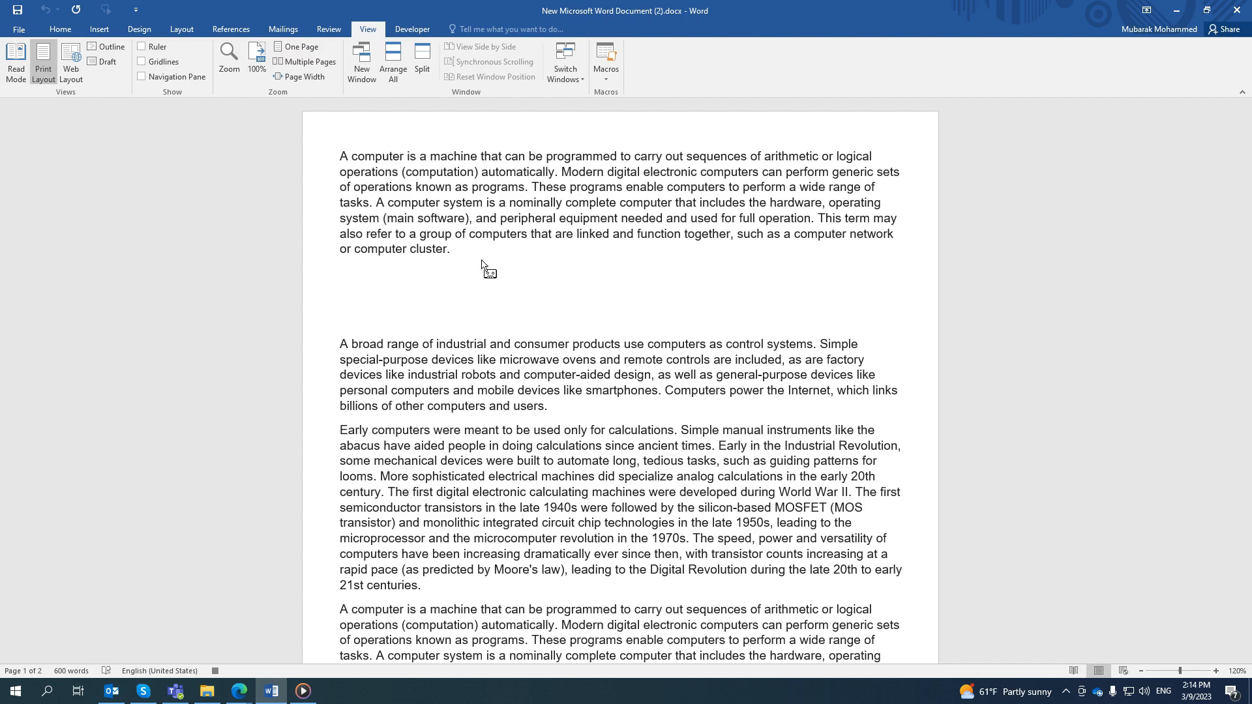
pyautogui.write('+*+*+*+*+*+*+*+*+*+*+*+*+*+*+*+*+*+*+*+*+*+*+*+*+*+*+*+*+*+*+*+*+*+*+*+*+*+*+*')
pyautogui.click(606, 79)
pyautogui.click(623, 109)
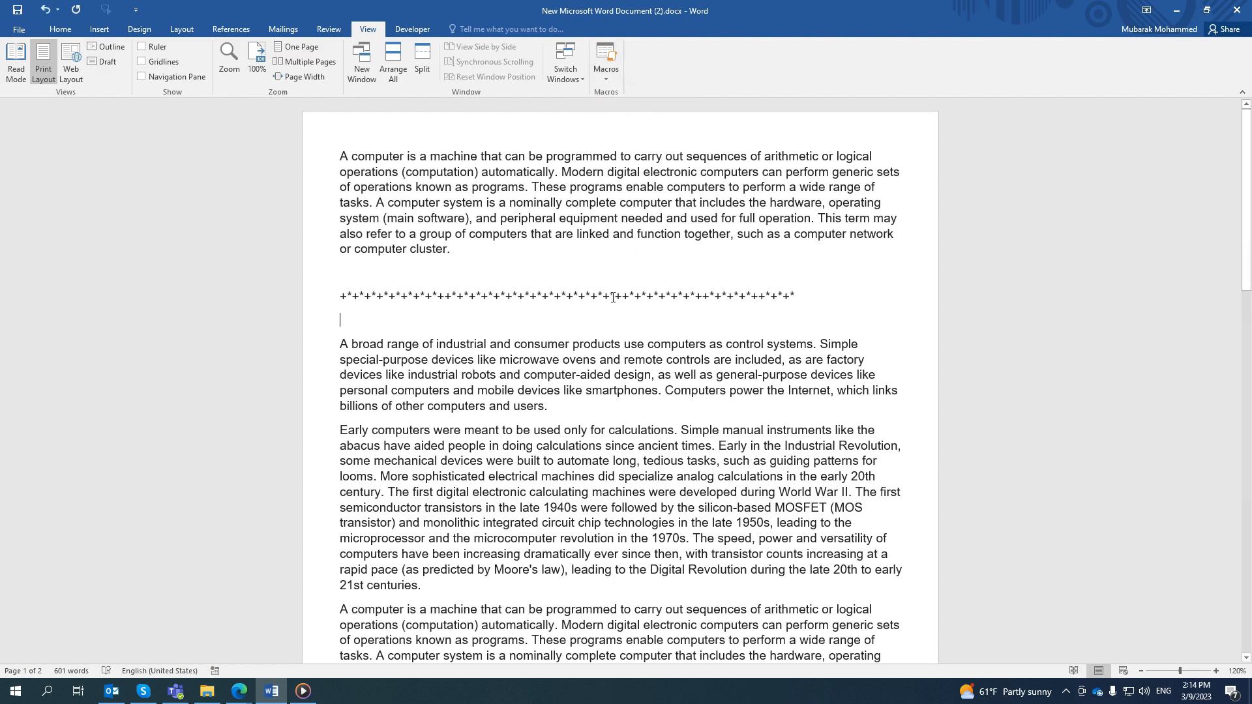
# - Insert three blank lines below the second paragraph
pyautogui.scroll(-2, 622, 320)
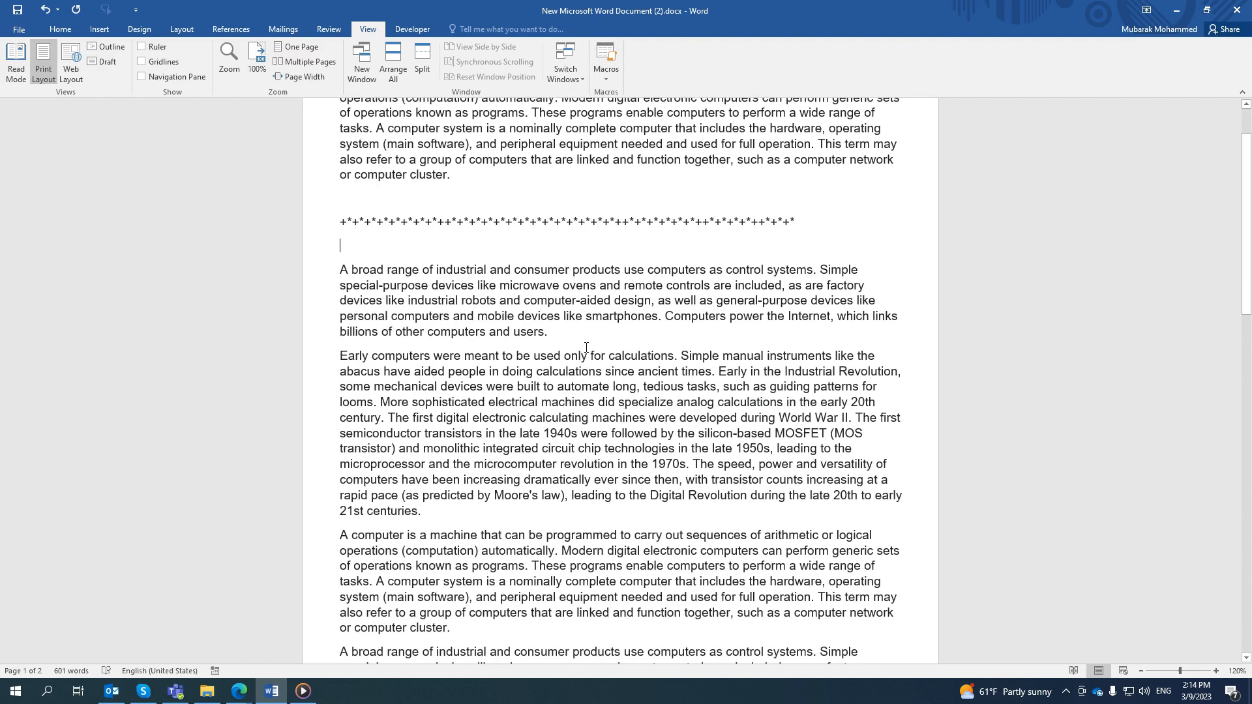
pyautogui.click(568, 338)
pyautogui.press('Return')
pyautogui.press('Return')
pyautogui.press('Return')
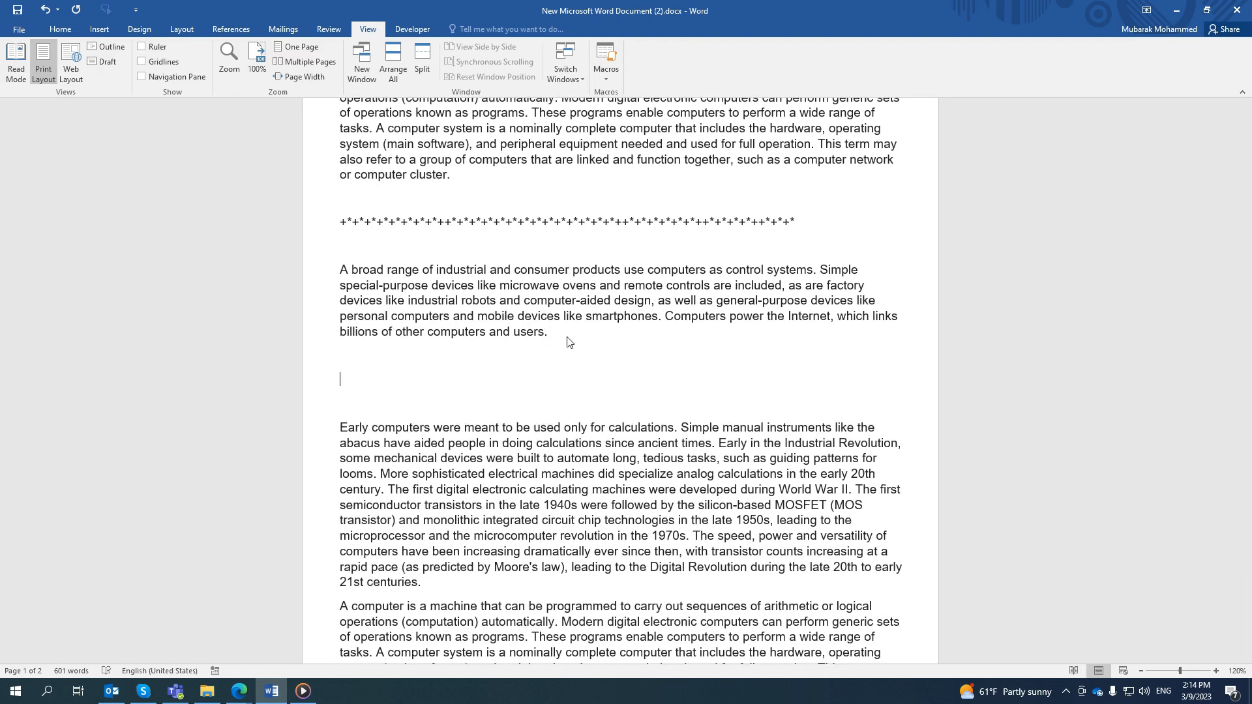
# - Run the recorded macro from the macro list on the blank line below the second paragraph
pyautogui.click(60, 30)
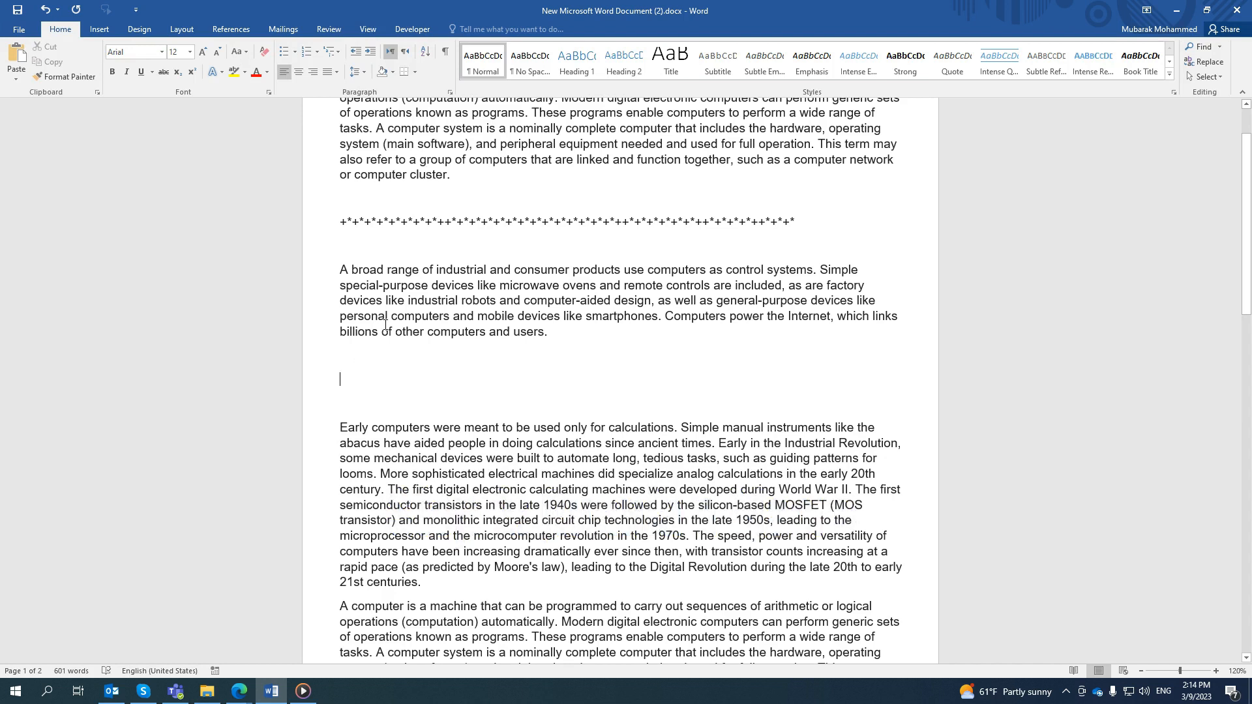
pyautogui.moveTo(403, 216); pyautogui.dragTo(459, 225)
pyautogui.click(457, 225)
pyautogui.click(355, 377)
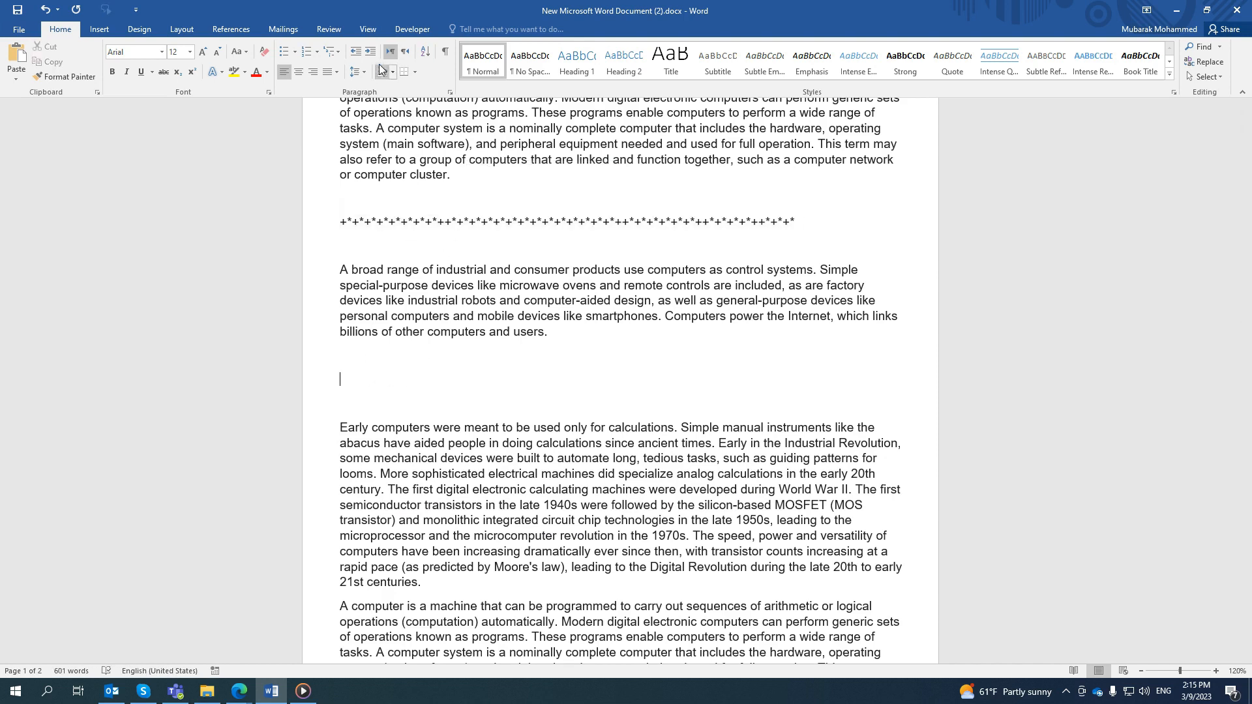
pyautogui.click(368, 32)
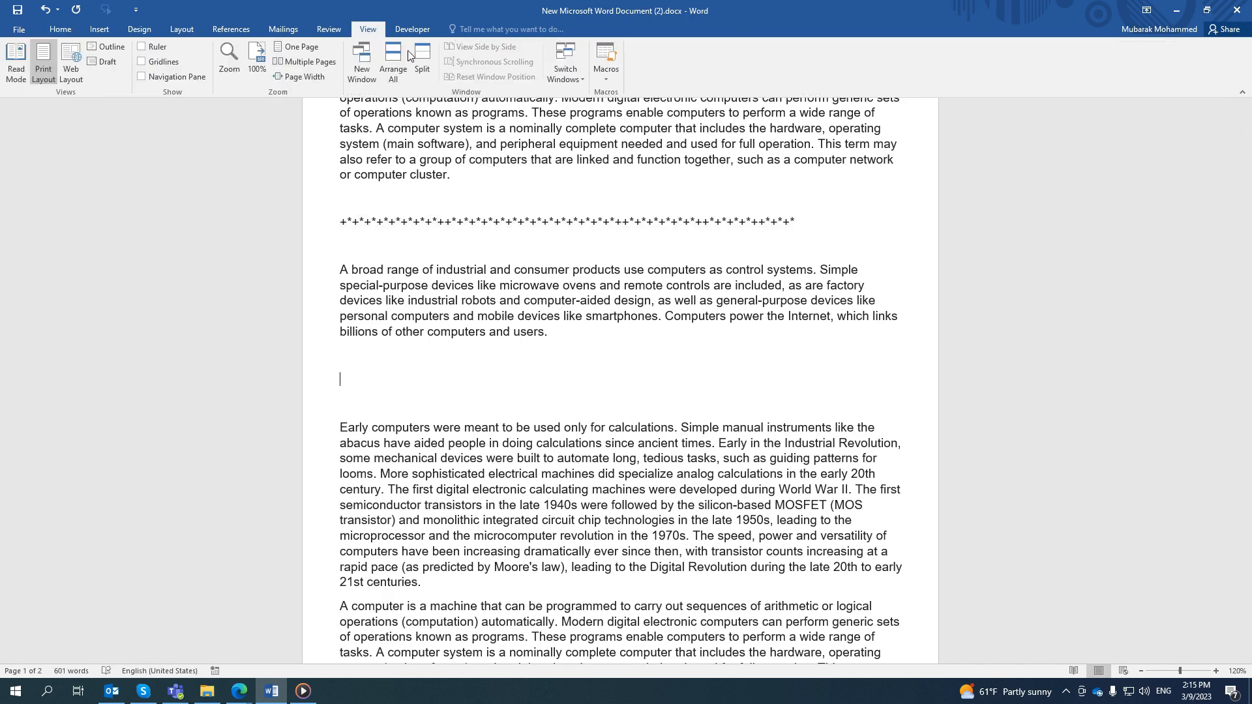
pyautogui.click(607, 74)
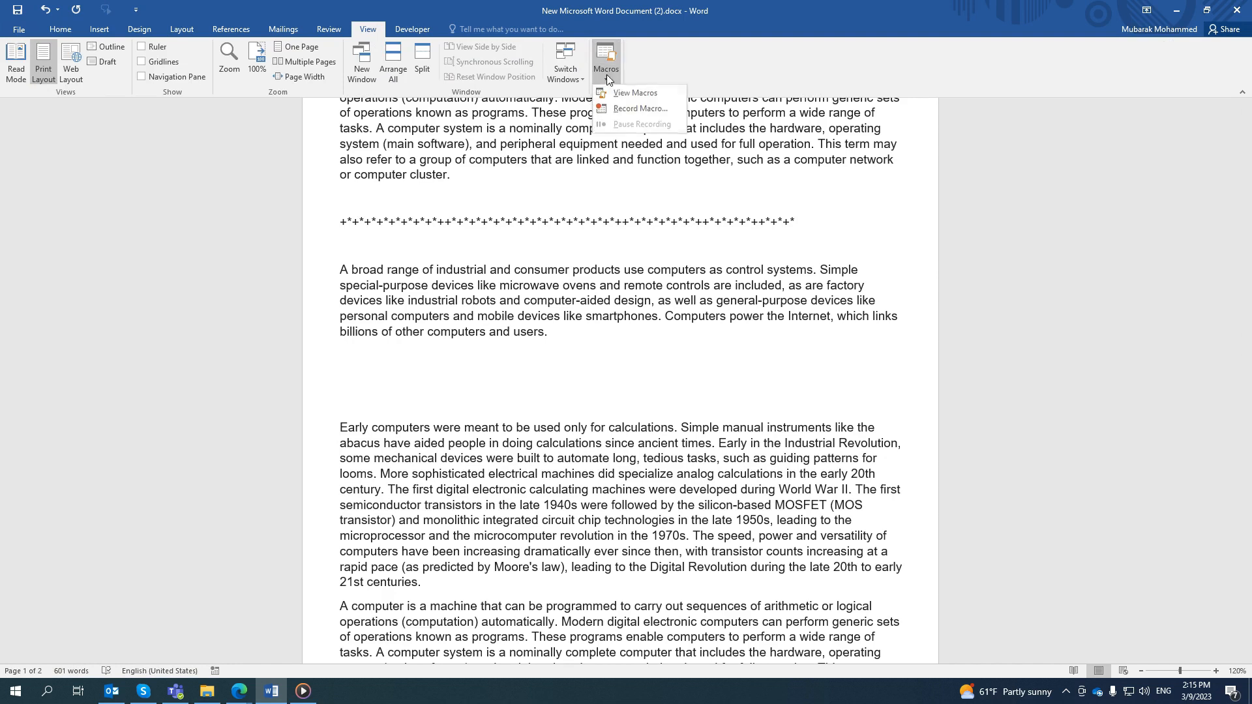
pyautogui.click(643, 97)
pyautogui.click(502, 274)
pyautogui.click(746, 253)
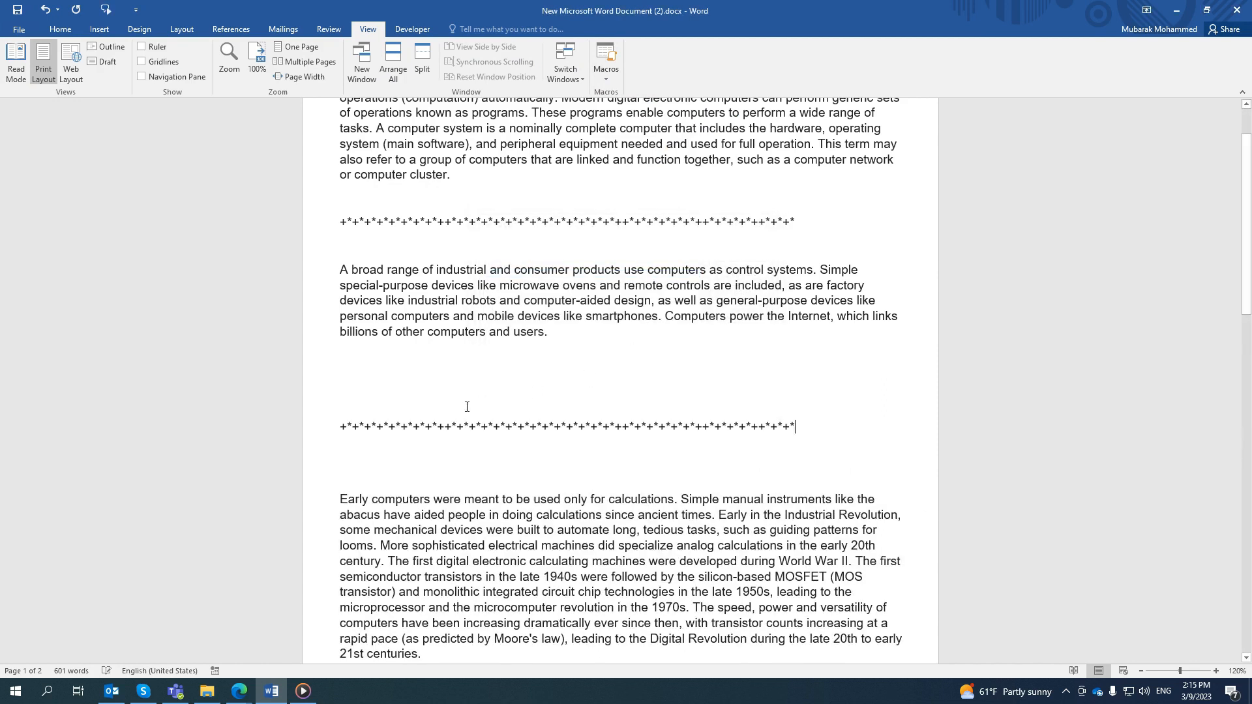
pyautogui.moveTo(546, 425); pyautogui.dragTo(340, 427)
pyautogui.click(638, 467)
# - Run the macro through its assigned shortcut at the end of the third paragraph
pyautogui.scroll(-5, 606, 364)
pyautogui.click(455, 431)
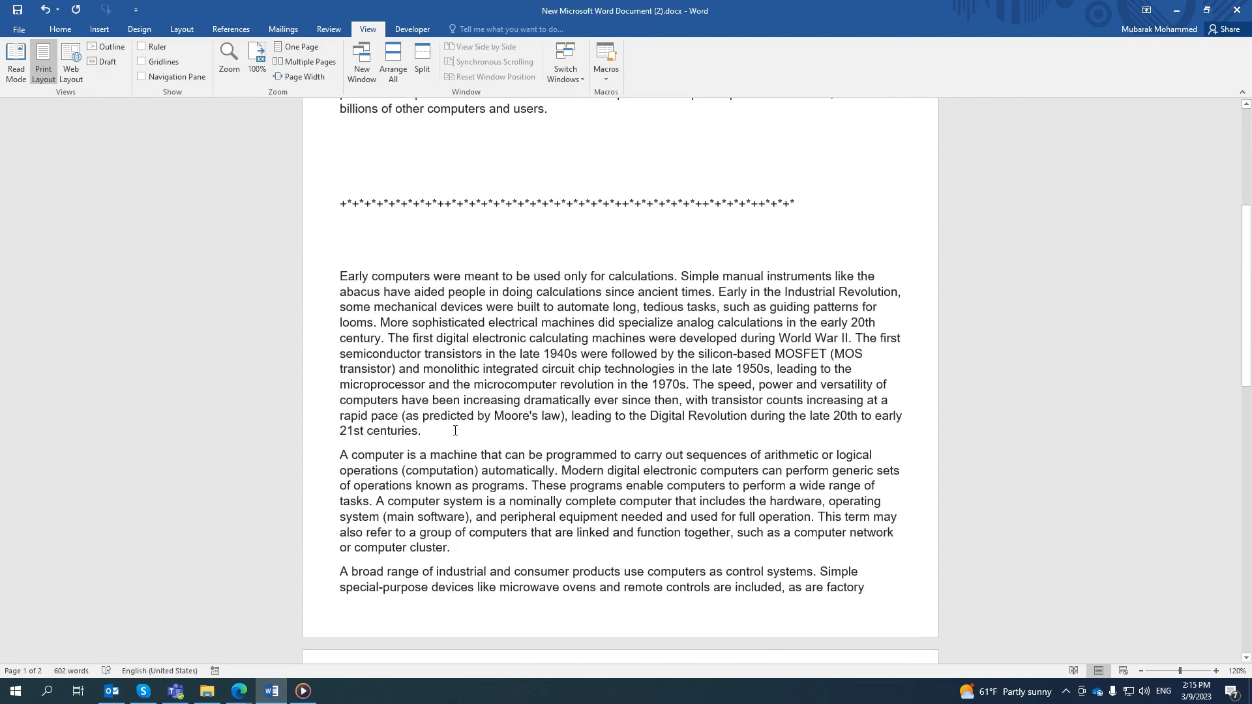
pyautogui.hotkey('ctrl', '2')
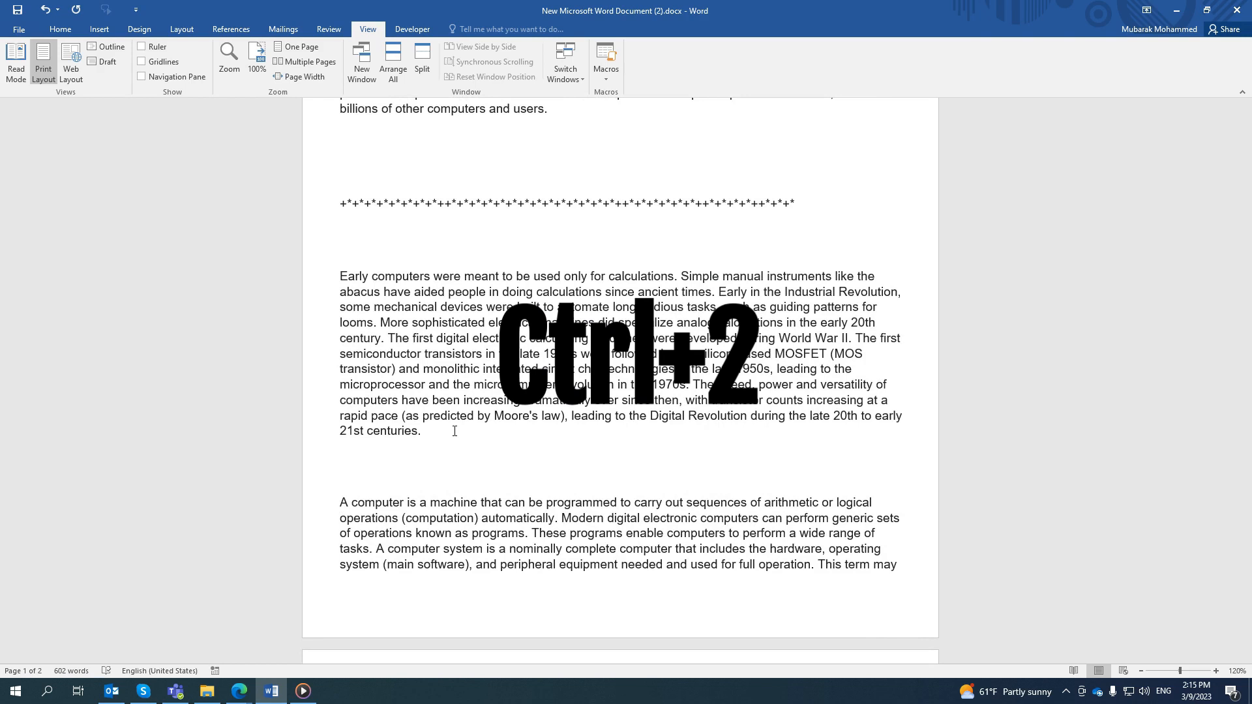
pyautogui.hotkey('ctrl', 'v')
pyautogui.moveTo(488, 500); pyautogui.dragTo(408, 505)
pyautogui.click(599, 521)
# - Delete the recorded macro from the macro list, confirm the deletion and close the dialog
pyautogui.scroll(-6, 567, 414)
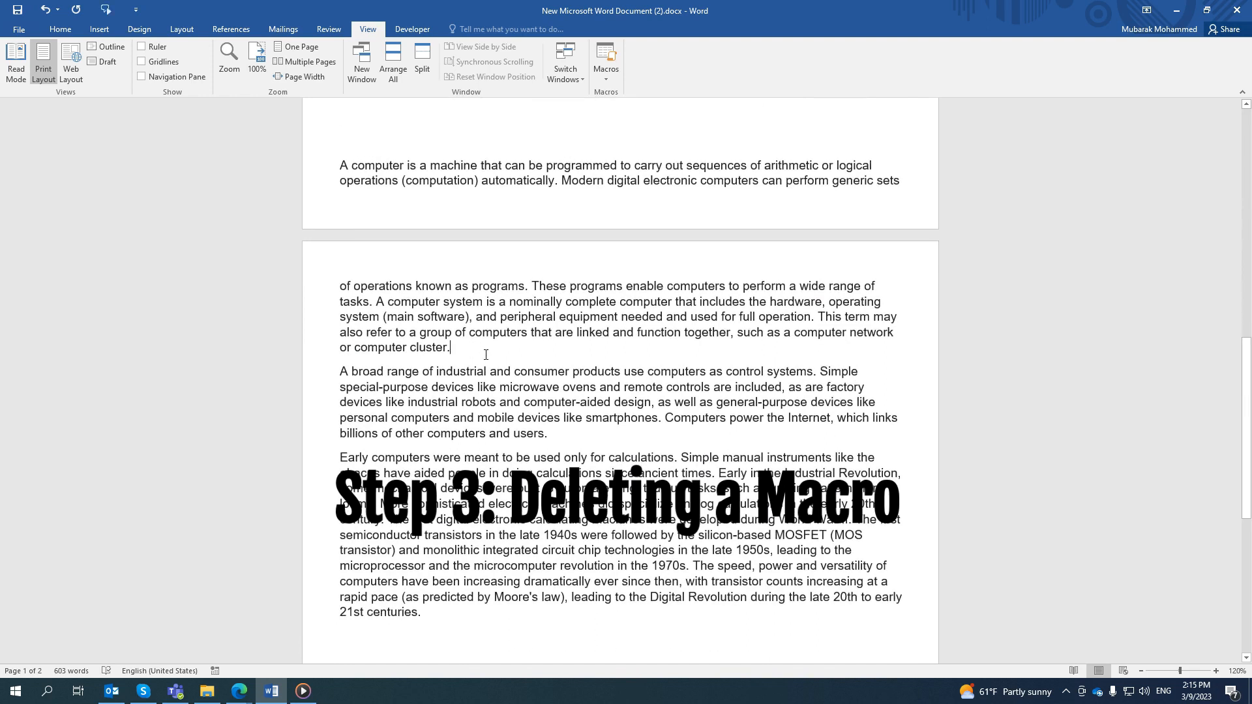
pyautogui.scroll(10, 496, 326)
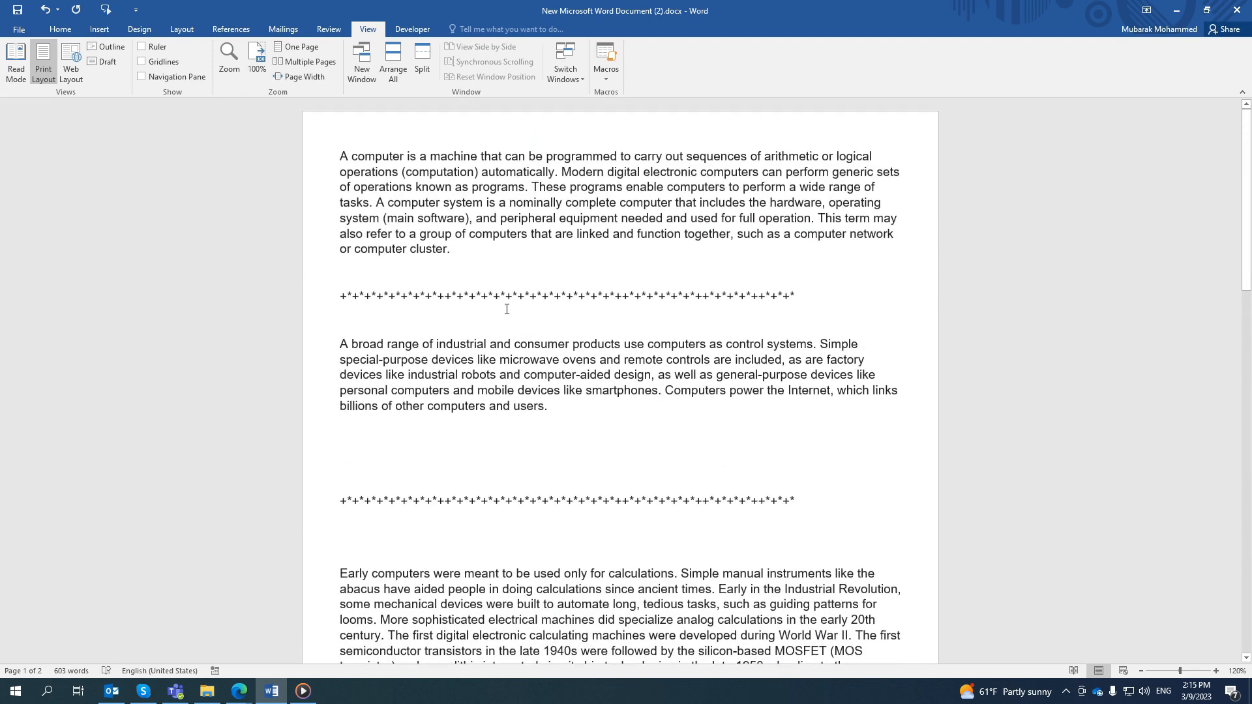
pyautogui.click(59, 29)
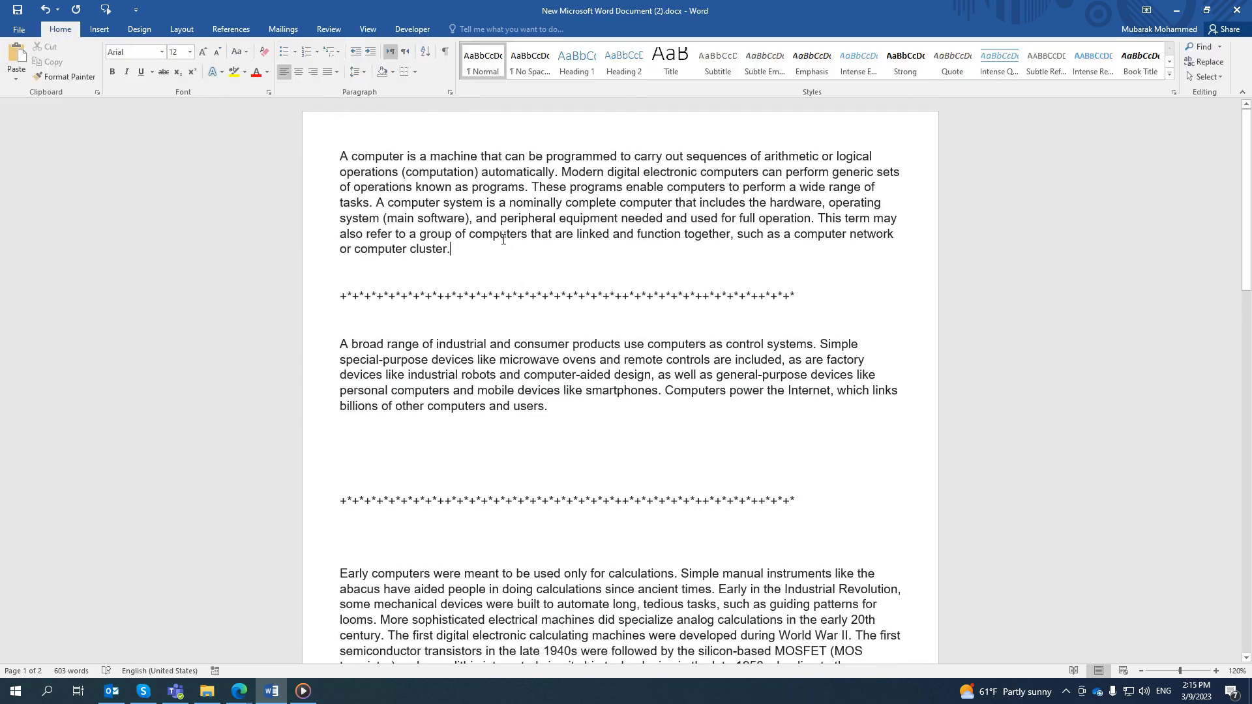
pyautogui.click(369, 30)
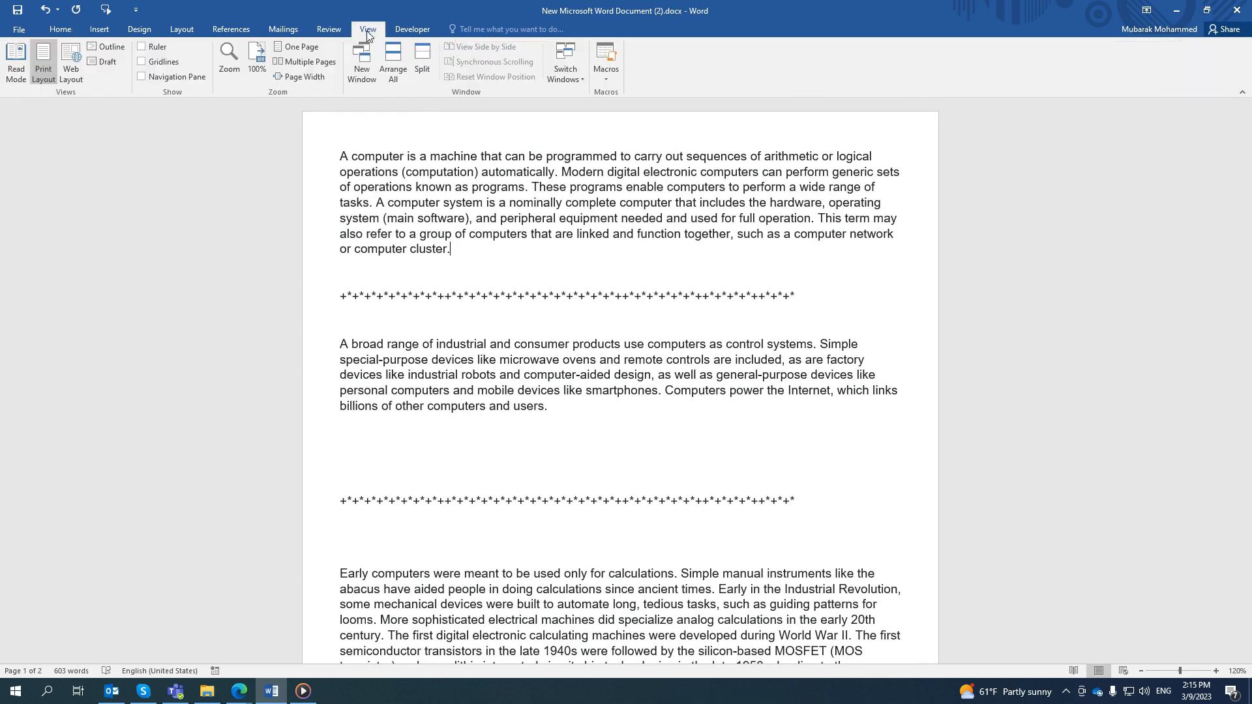
pyautogui.click(617, 80)
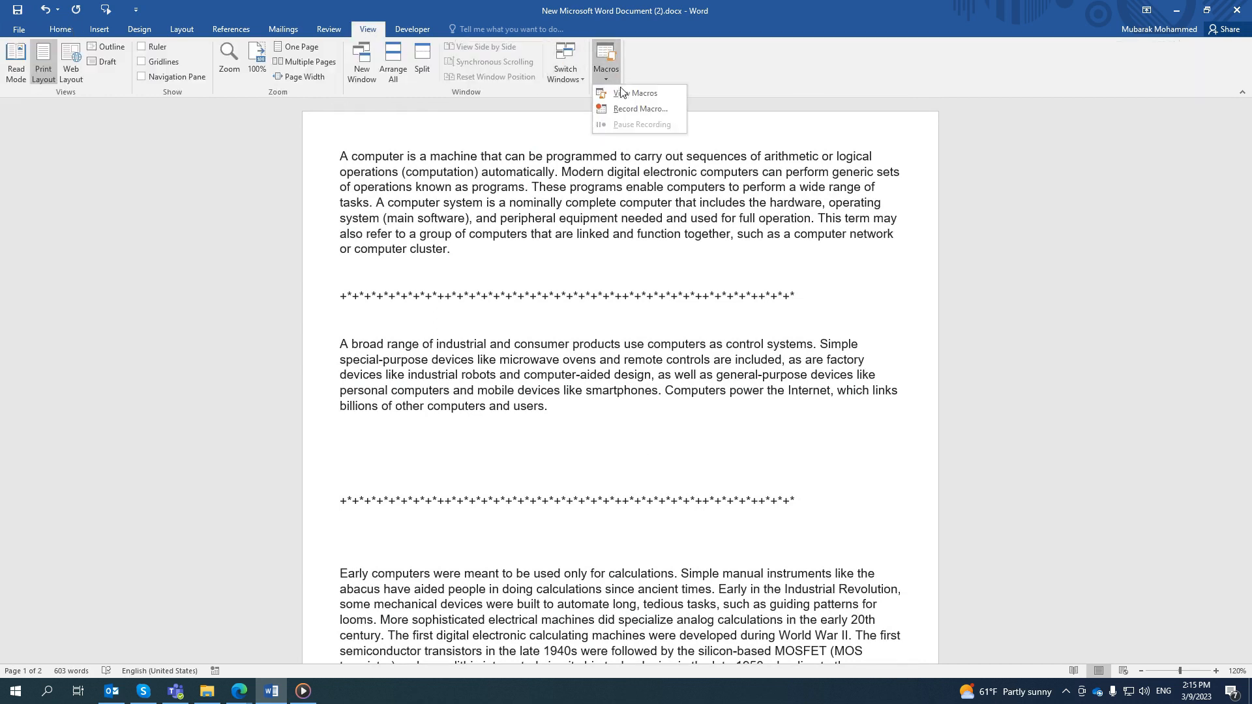
pyautogui.click(632, 95)
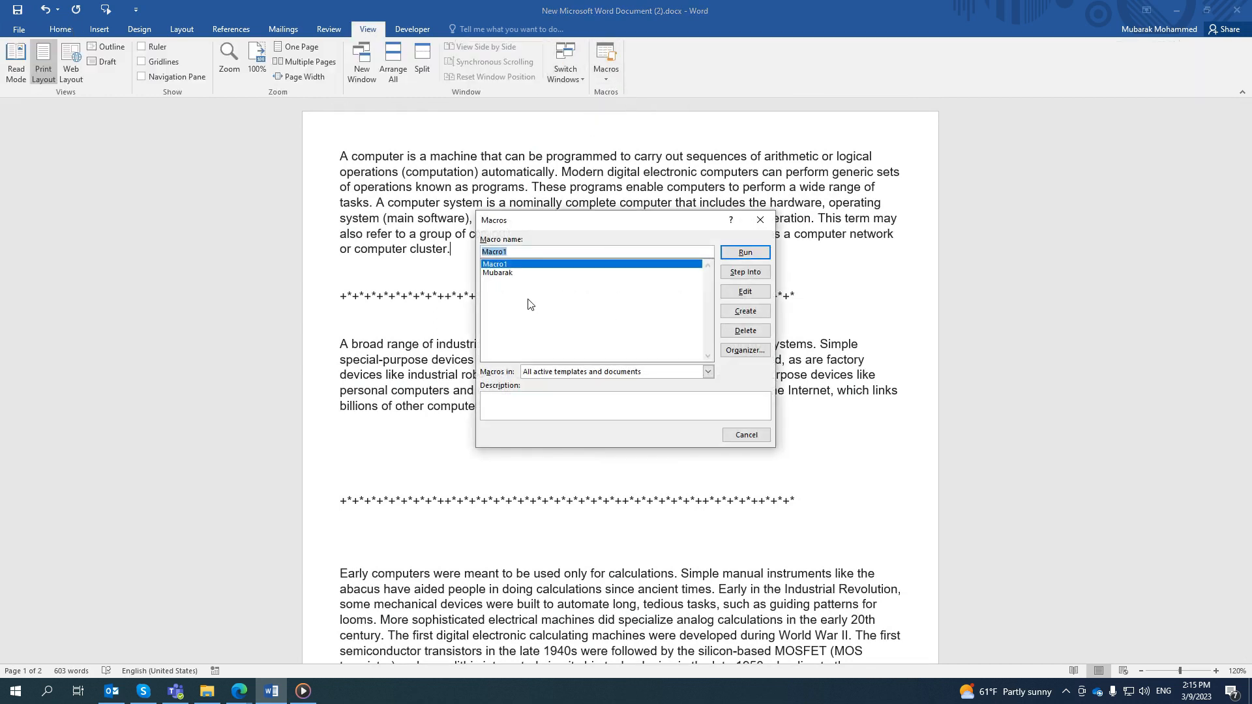
pyautogui.click(503, 274)
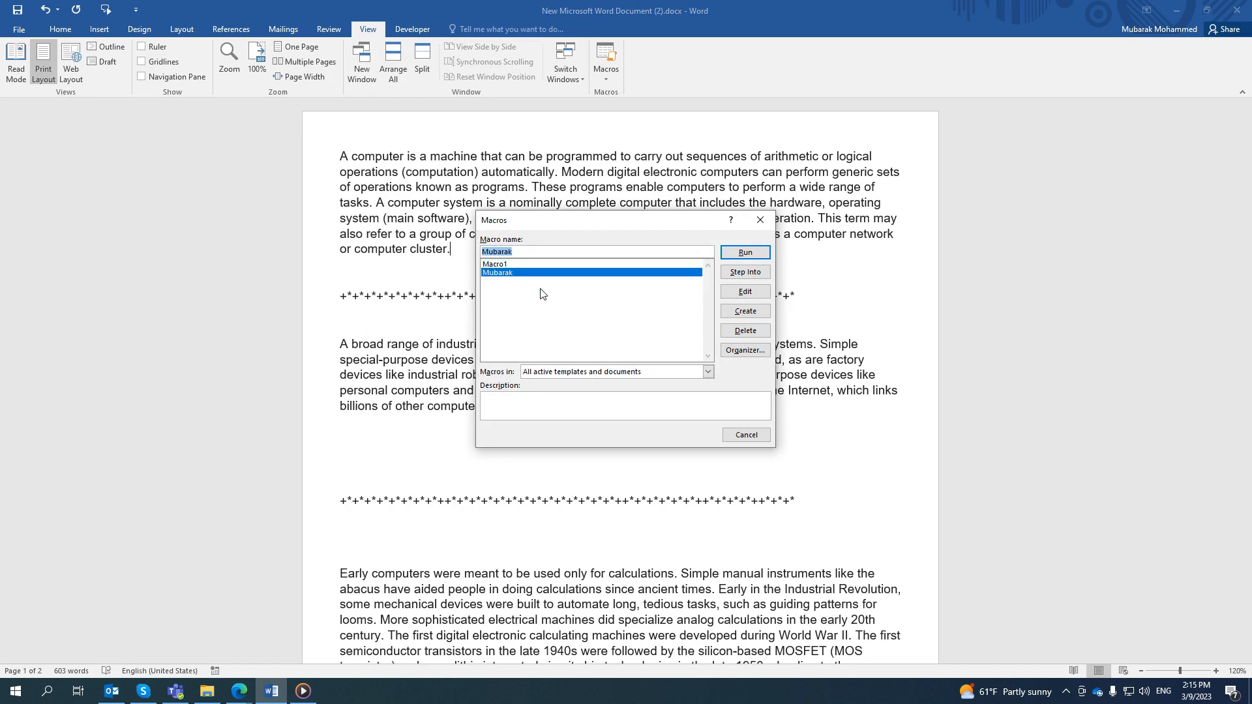
pyautogui.click(746, 331)
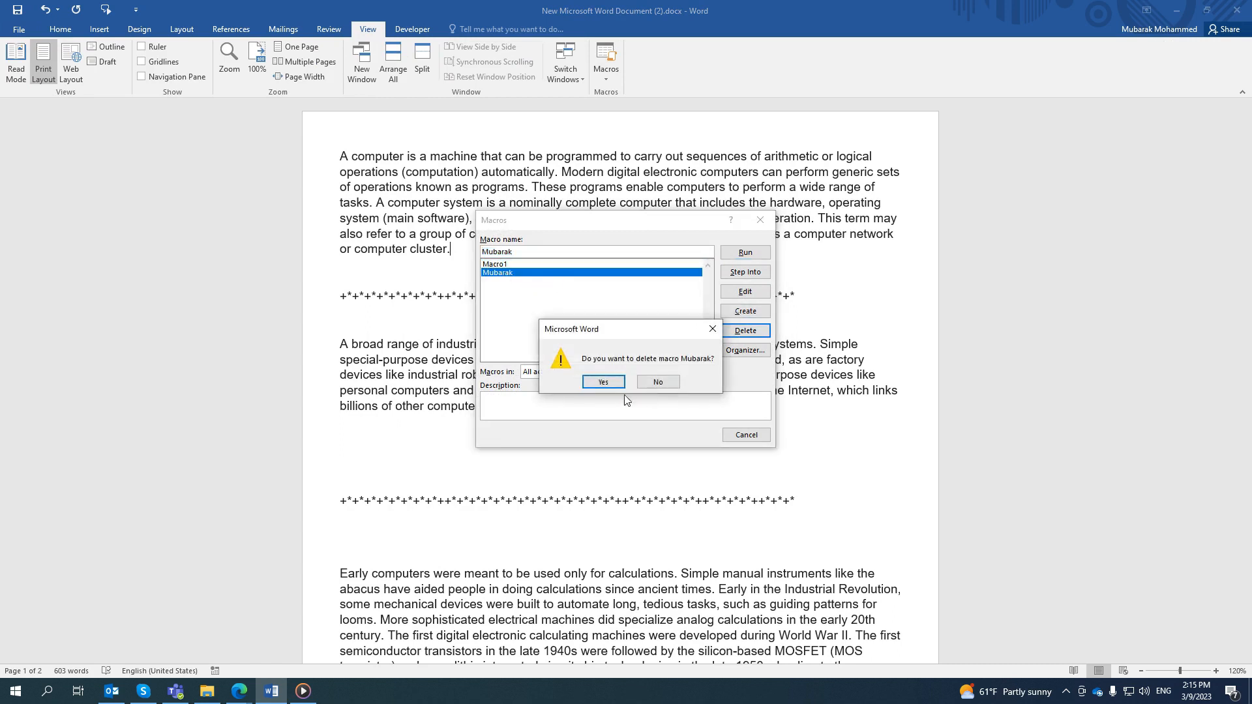
pyautogui.click(590, 383)
pyautogui.click(747, 435)
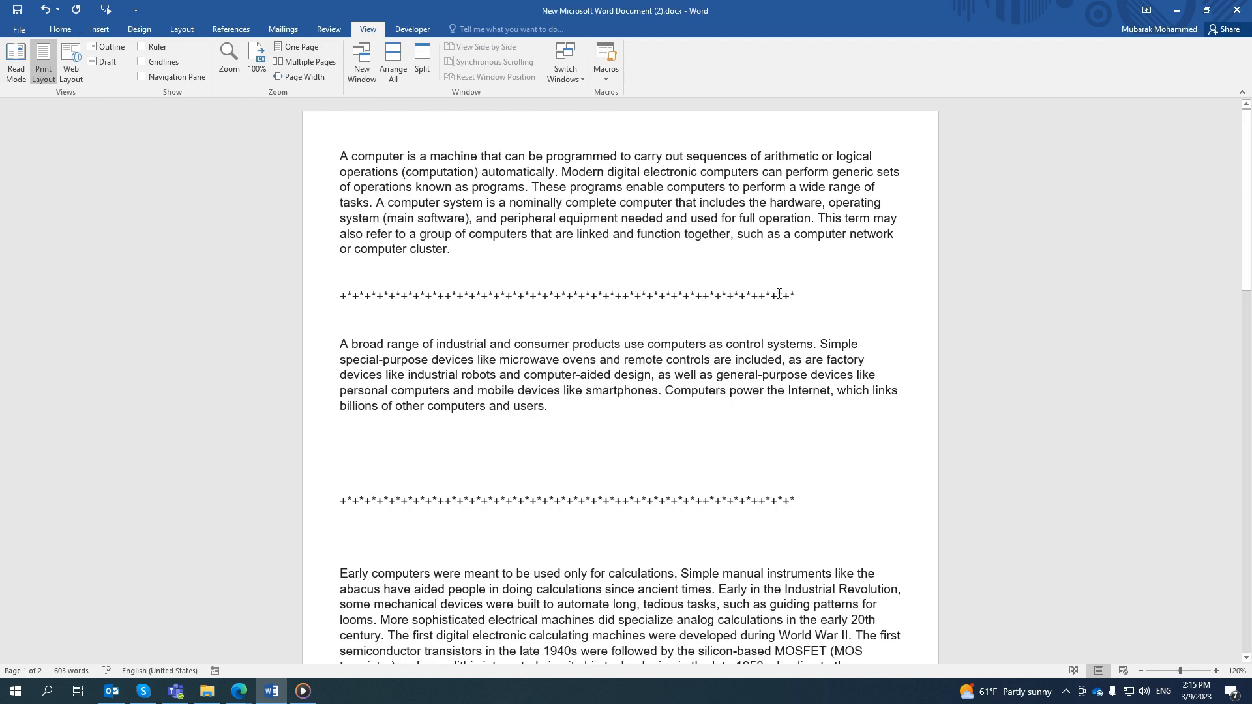
# - Delete the separator lines below the first and second paragraphs
pyautogui.moveTo(797, 297); pyautogui.dragTo(342, 299)
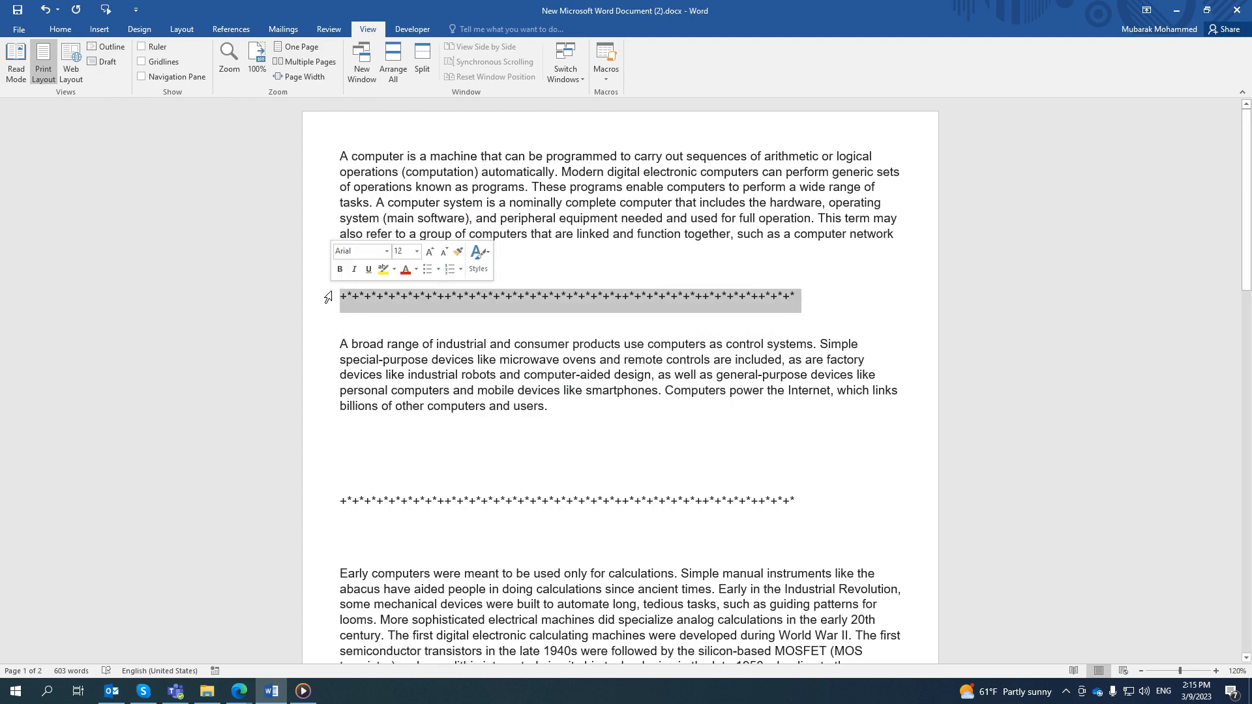
pyautogui.press('Delete')
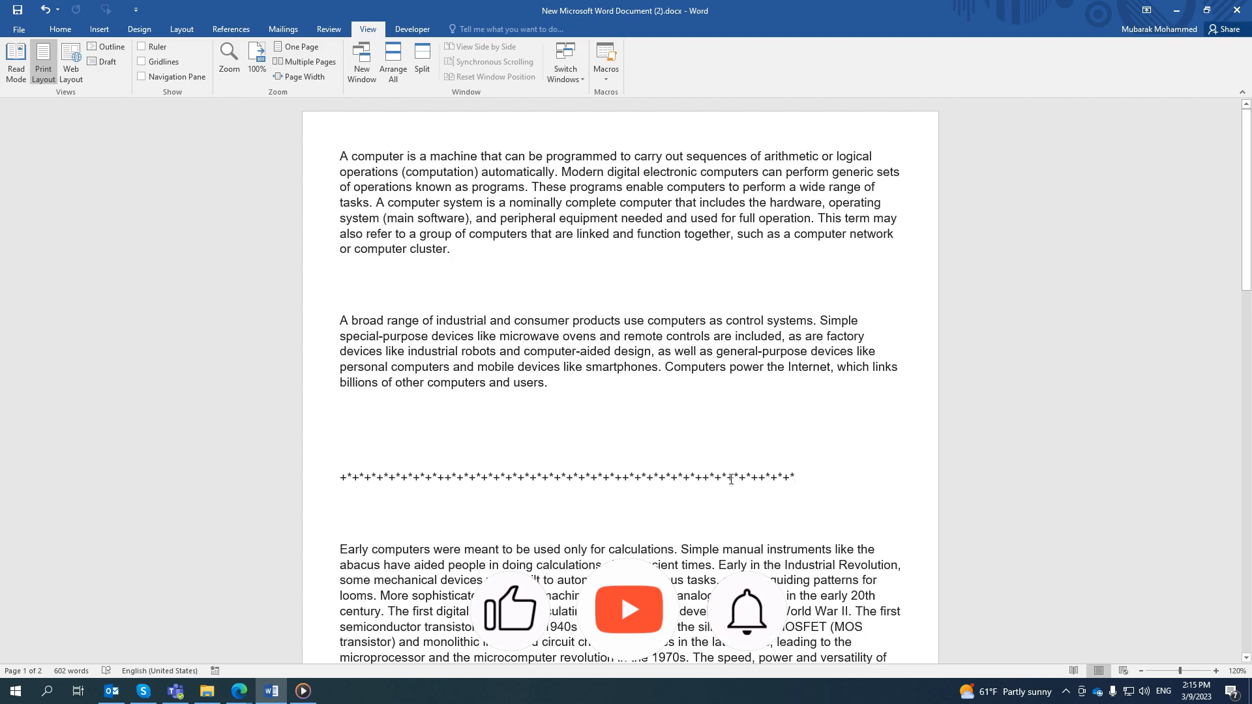
pyautogui.moveTo(799, 481); pyautogui.dragTo(382, 428)
pyautogui.press('Delete')
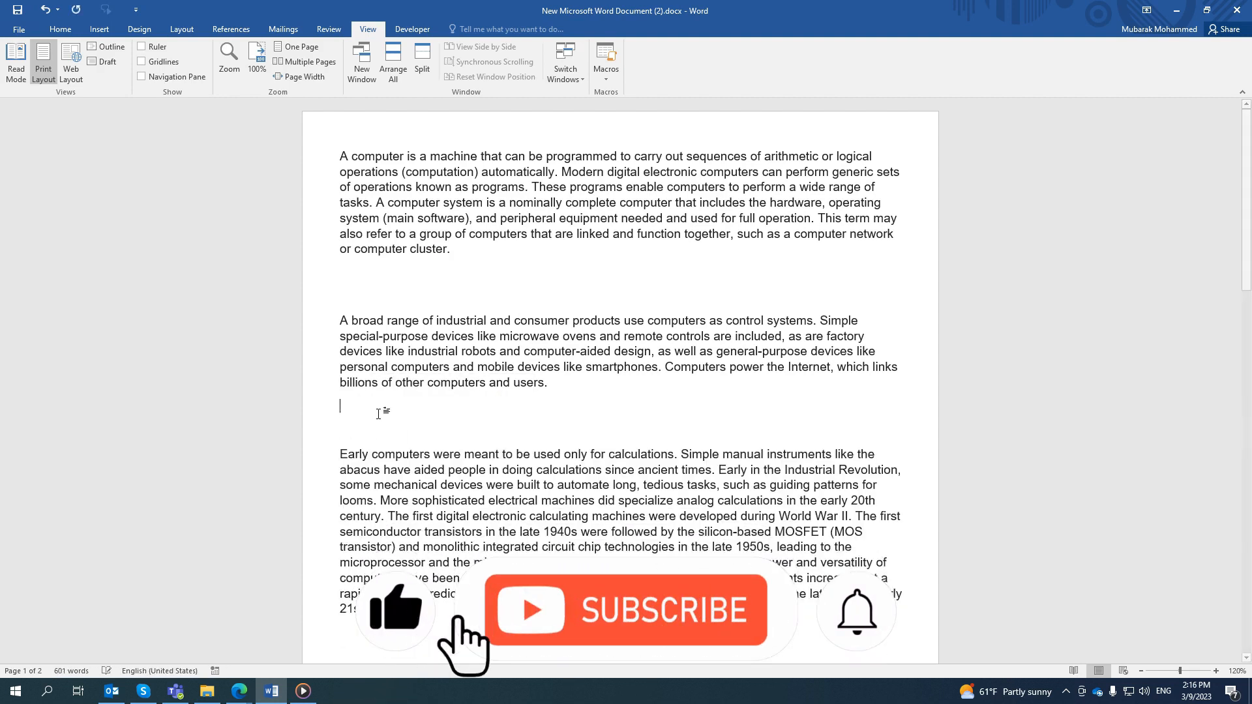
# - Remove one surplus blank line above and one below the second paragraph
pyautogui.click(363, 294)
pyautogui.press('BackSpace')
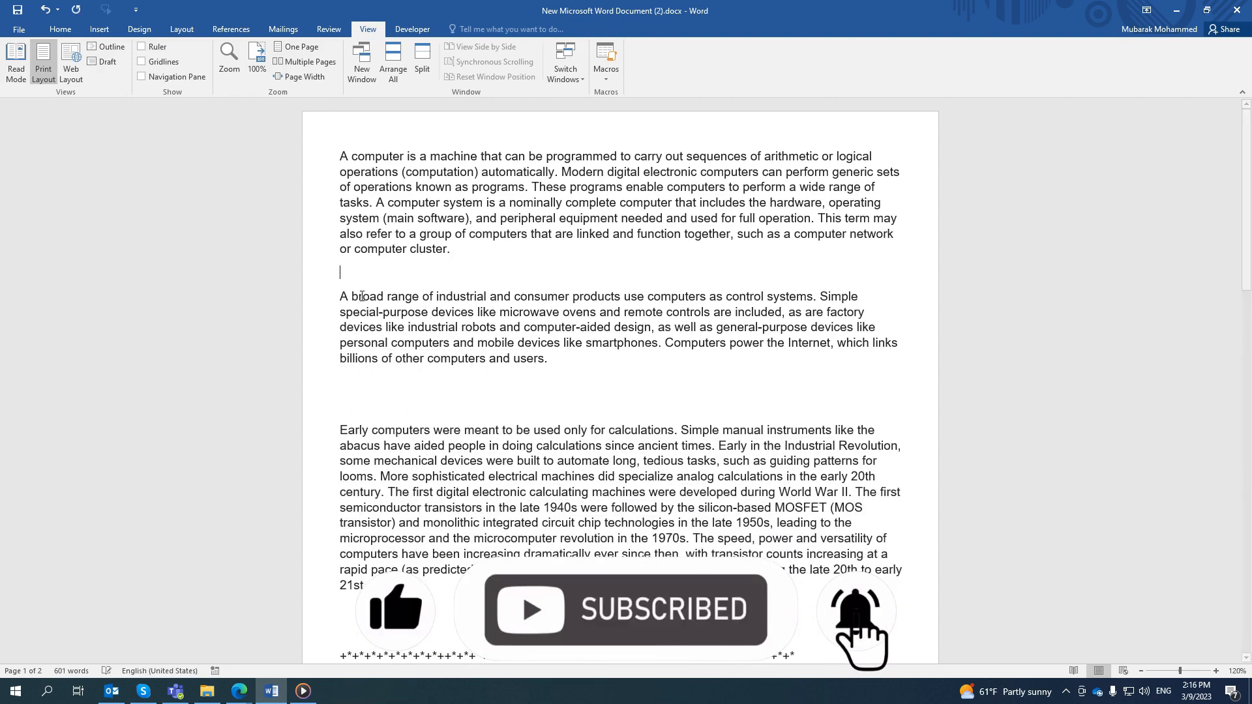
pyautogui.click(498, 370)
pyautogui.press('BackSpace')
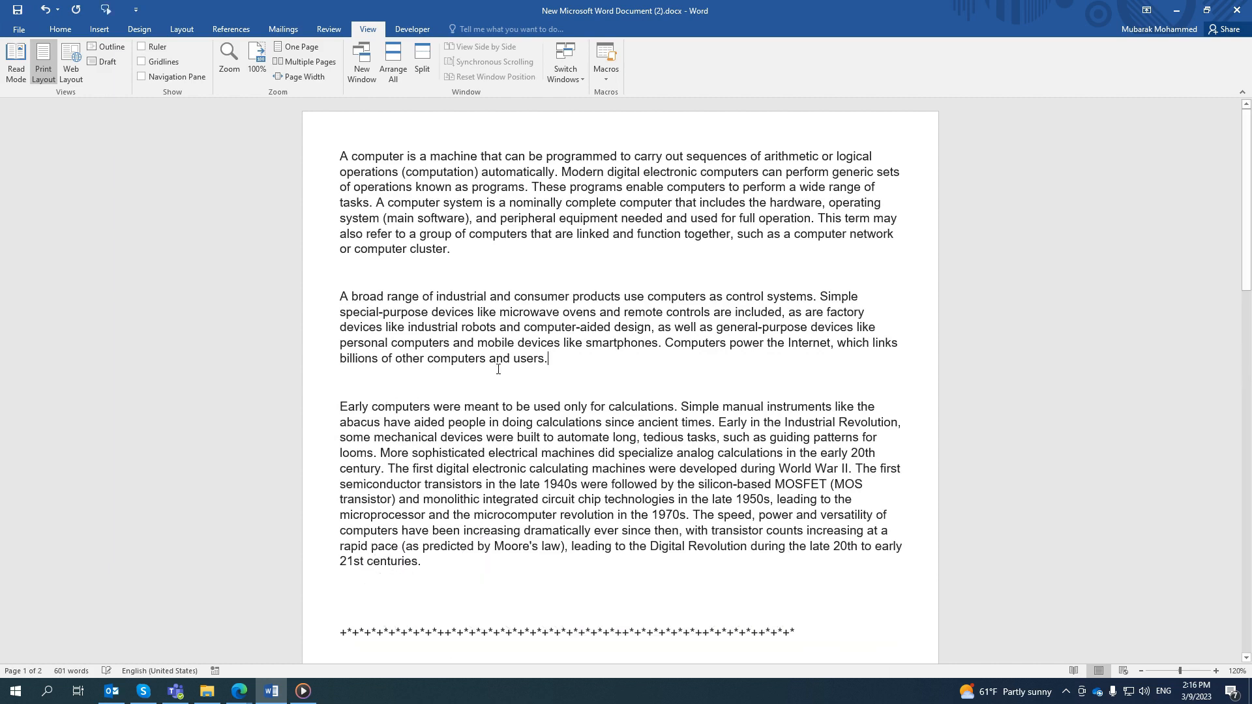